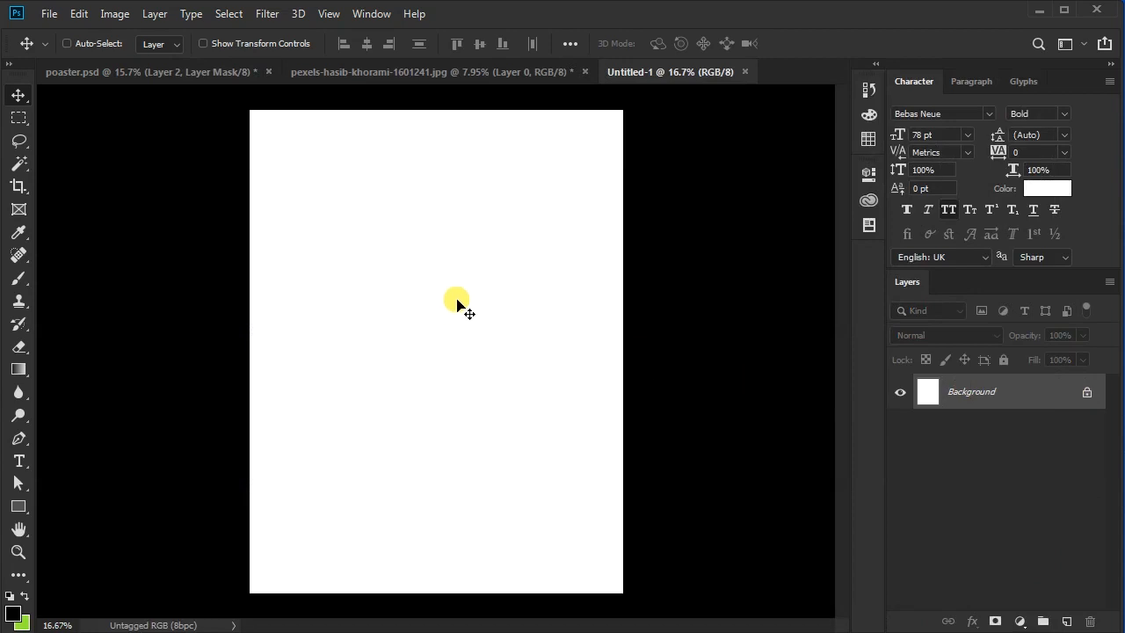
- Bring the hooded-man photo from the open pexels JPG document into Untitled-1 and convert its layer to a Smart Object
click(459, 79)
drag(449, 164, 445, 341)
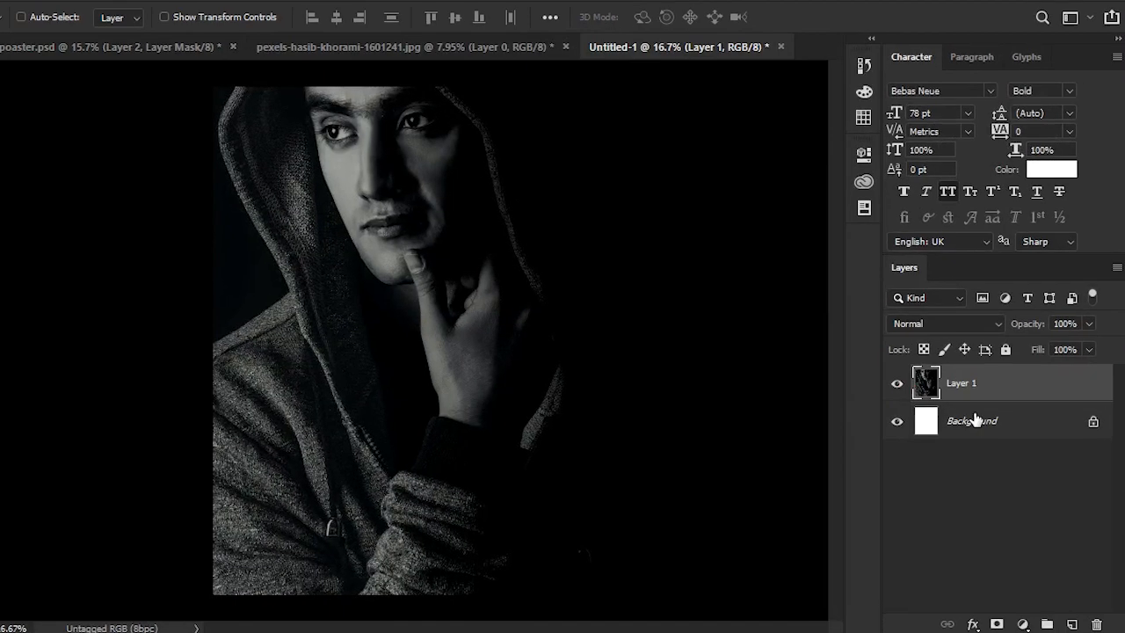
right_click(1061, 387)
click(938, 353)
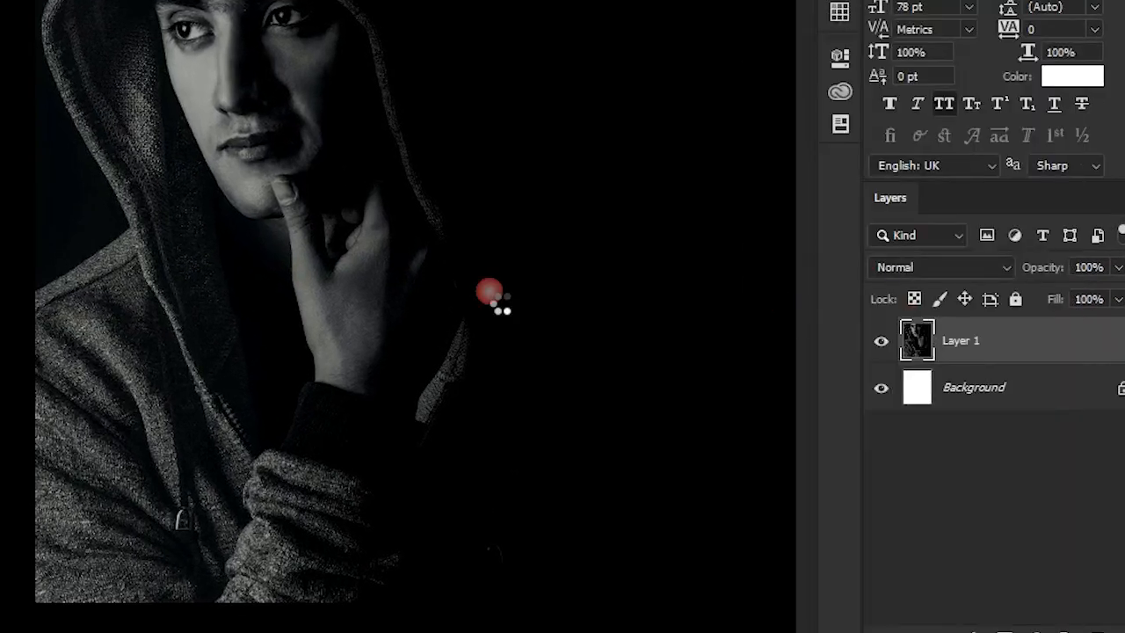
- Scale the photo to 53% and position it centrally on the white canvas
key(ctrl+t)
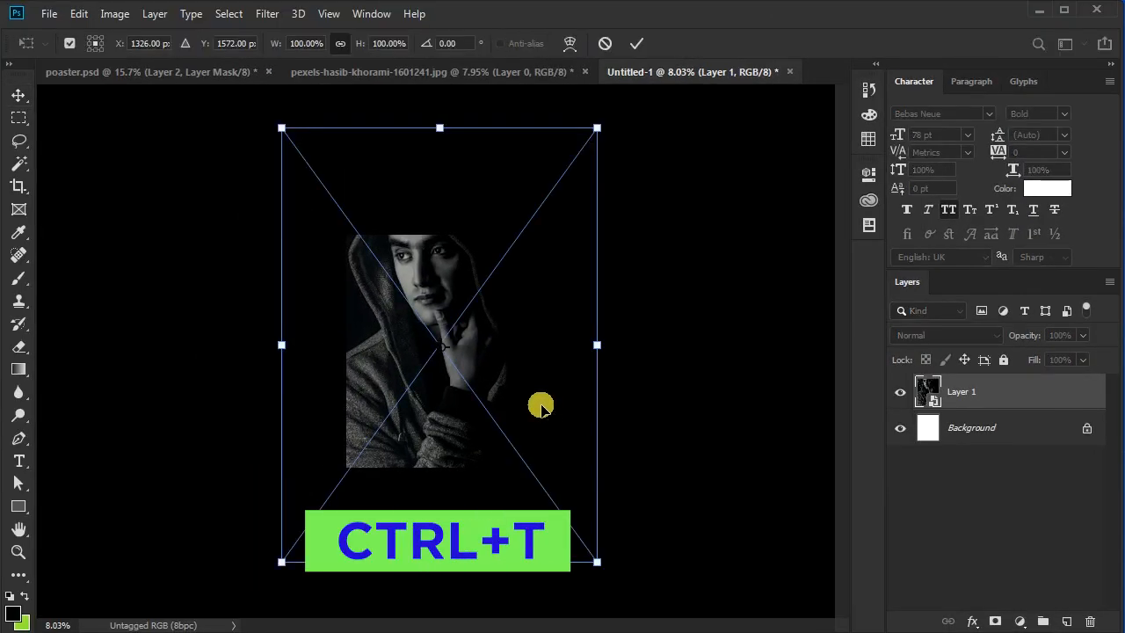
drag(284, 41, 241, 58)
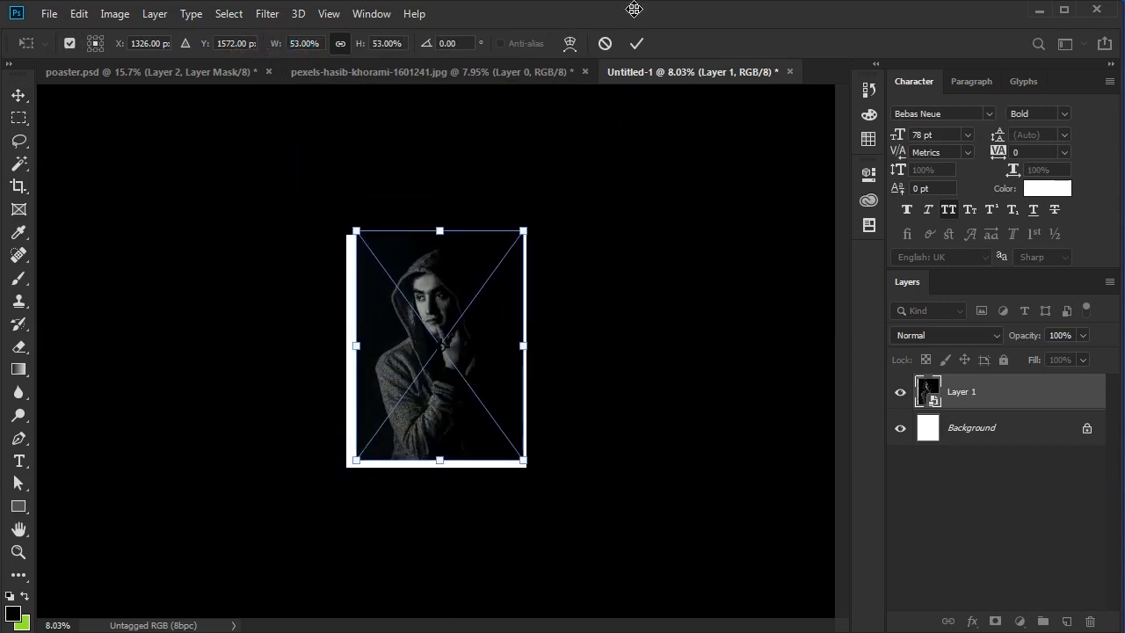
double_click(414, 402)
scroll(414, 402, up, 5)
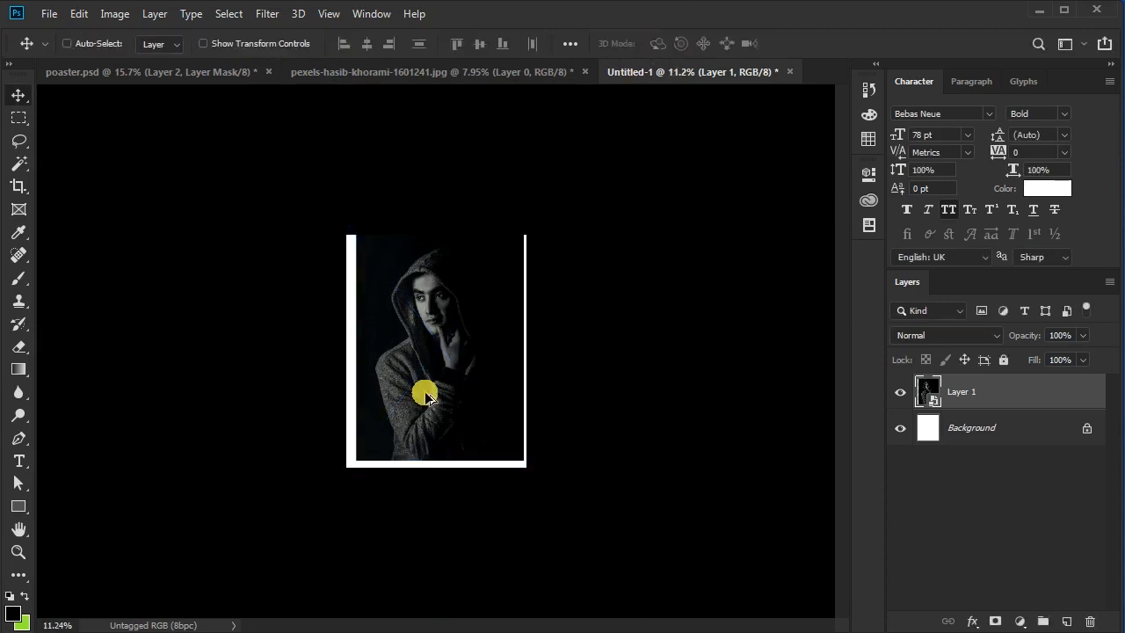
drag(454, 329, 427, 341)
scroll(460, 340, down, 3)
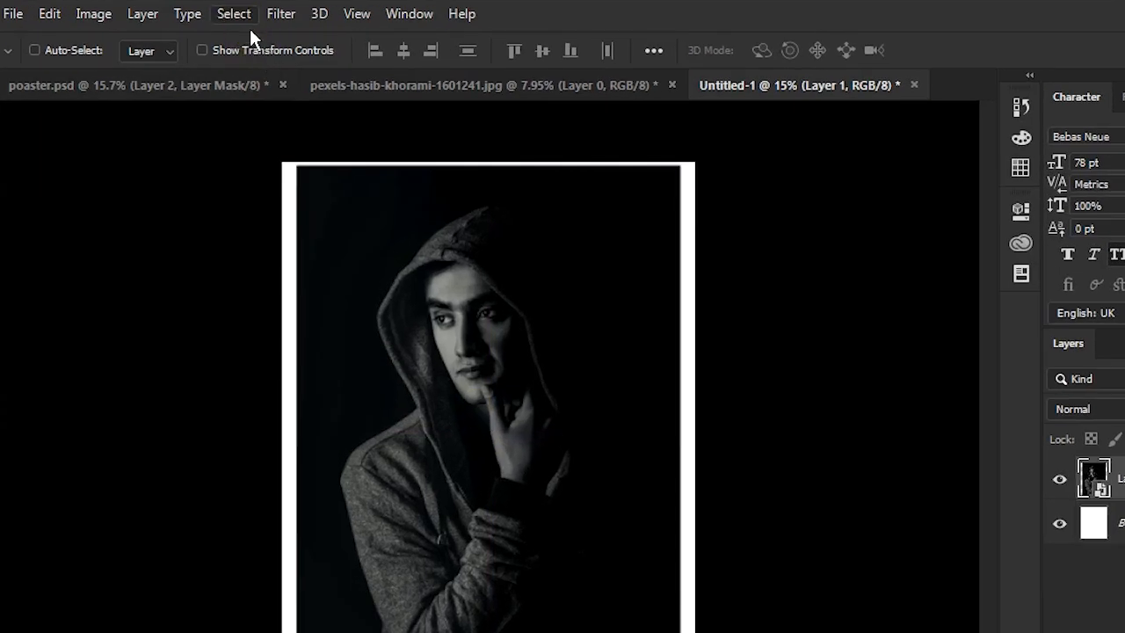
- Select the subject of the photo, copy it onto a new layer and hide Layer 1
click(246, 15)
click(269, 275)
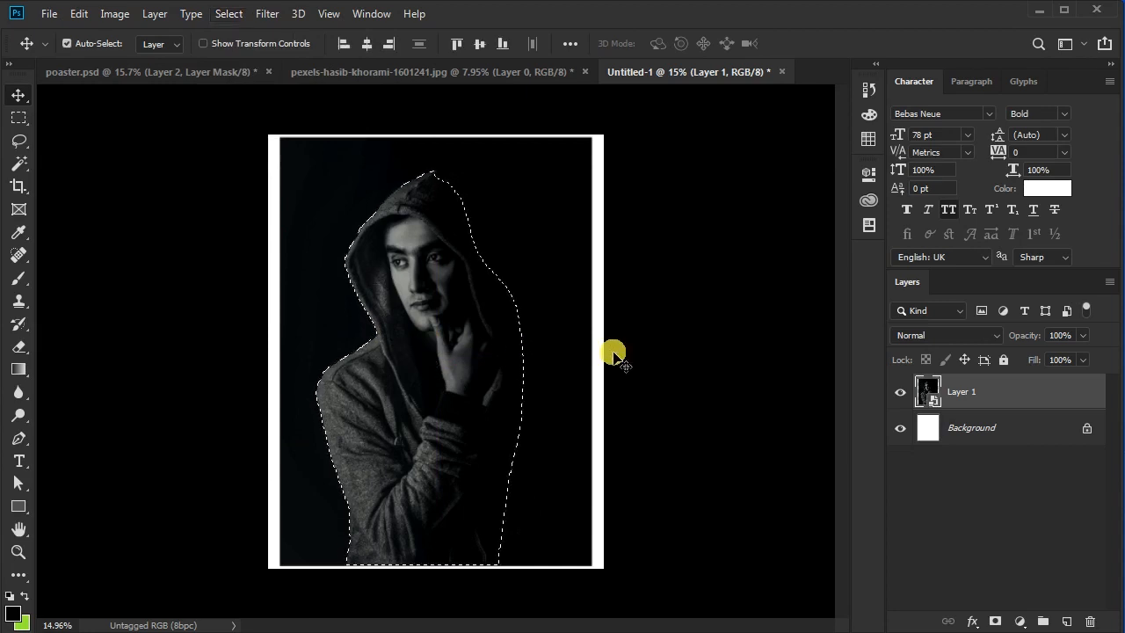
key(ctrl+j)
click(900, 427)
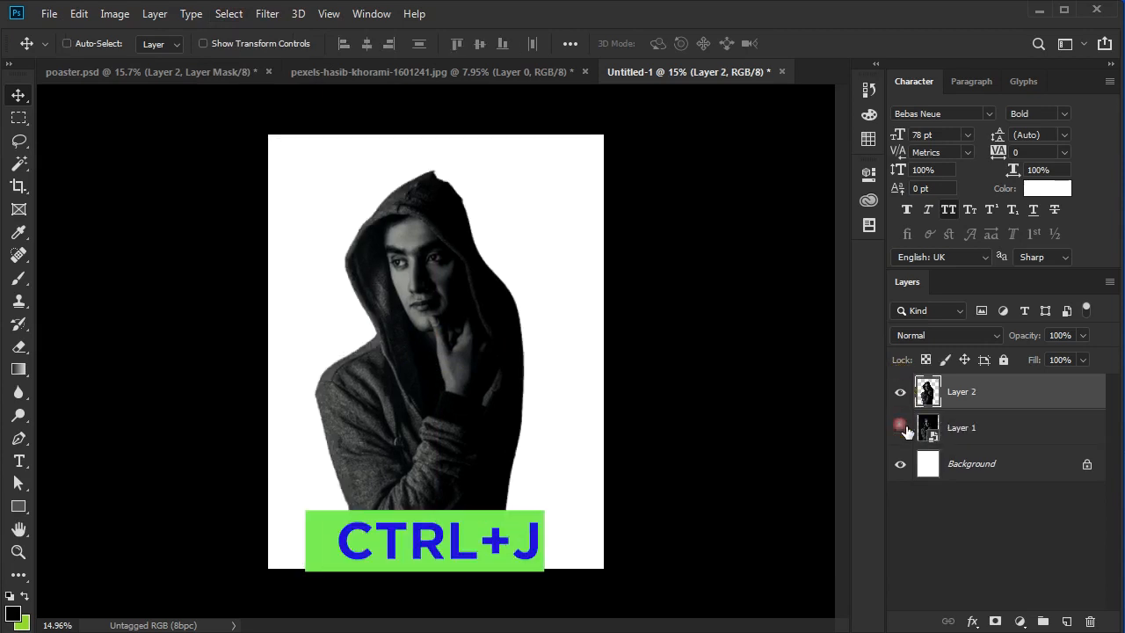
scroll(419, 184, up, 5)
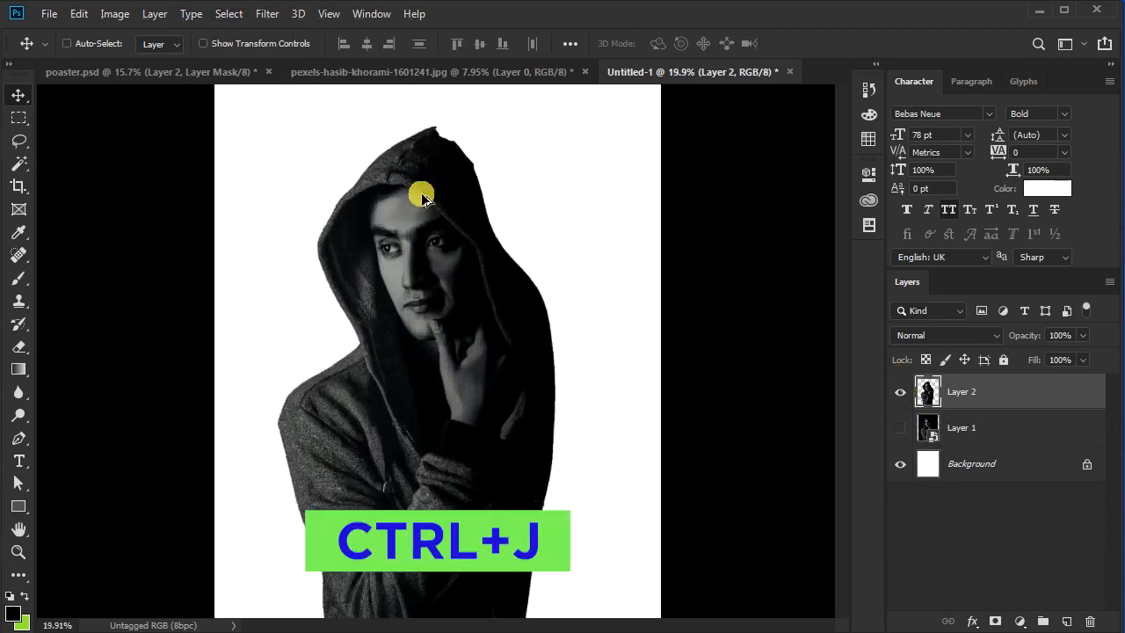
scroll(326, 422, down, 2)
scroll(343, 309, down, 3)
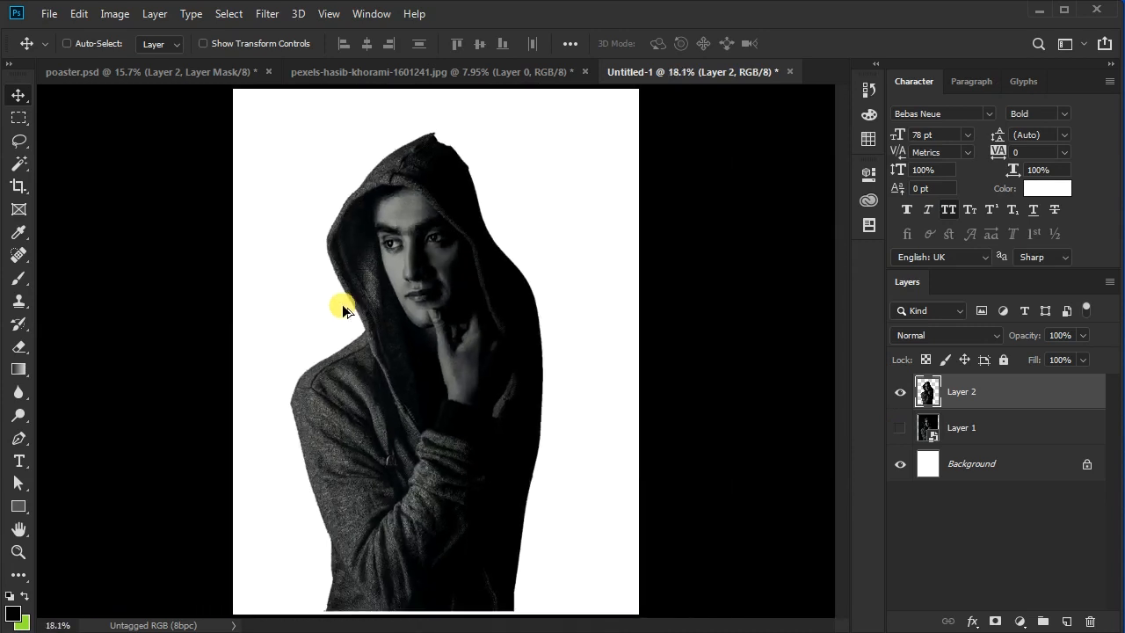
scroll(443, 270, down, 1)
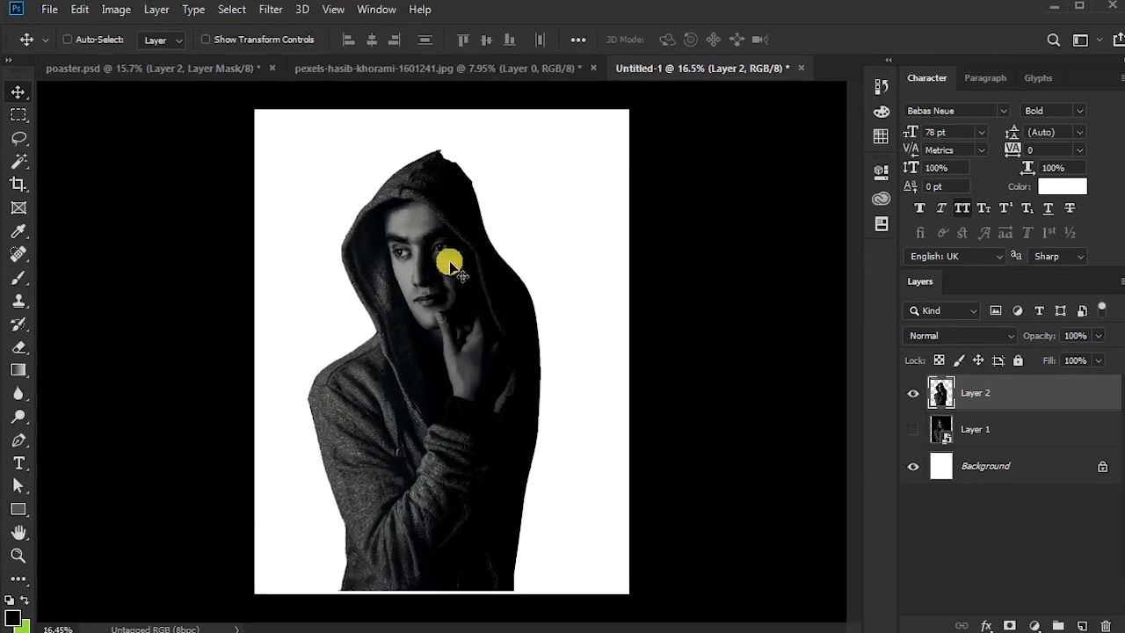
- Select the right half of the canvas with a rectangular marquee and cut that half of the figure onto its own layer
click(25, 121)
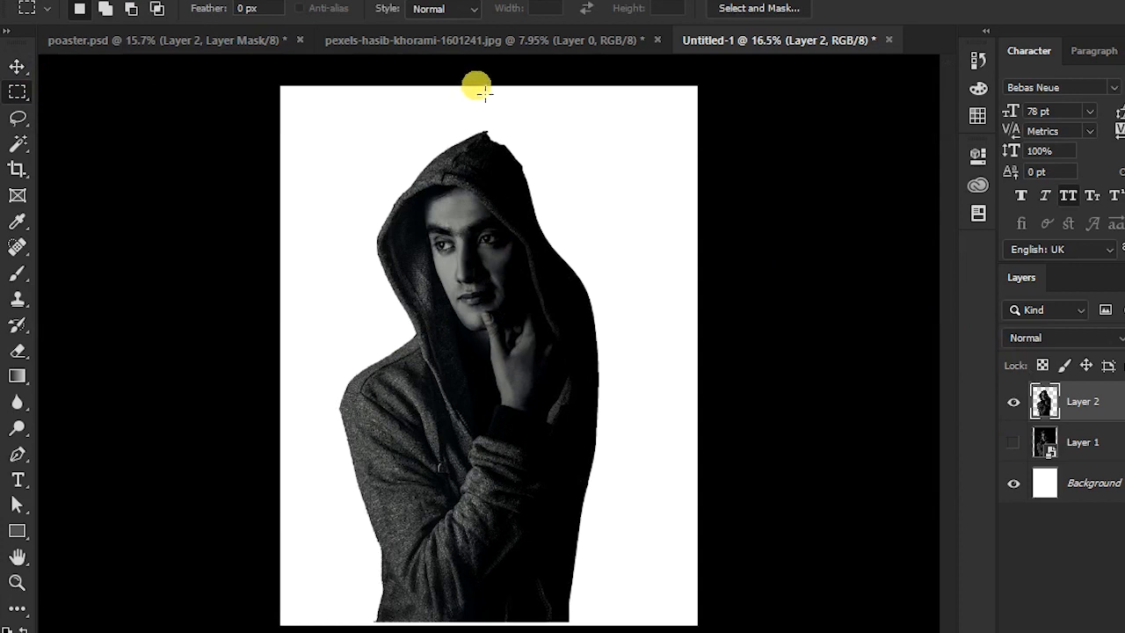
drag(485, 89, 703, 625)
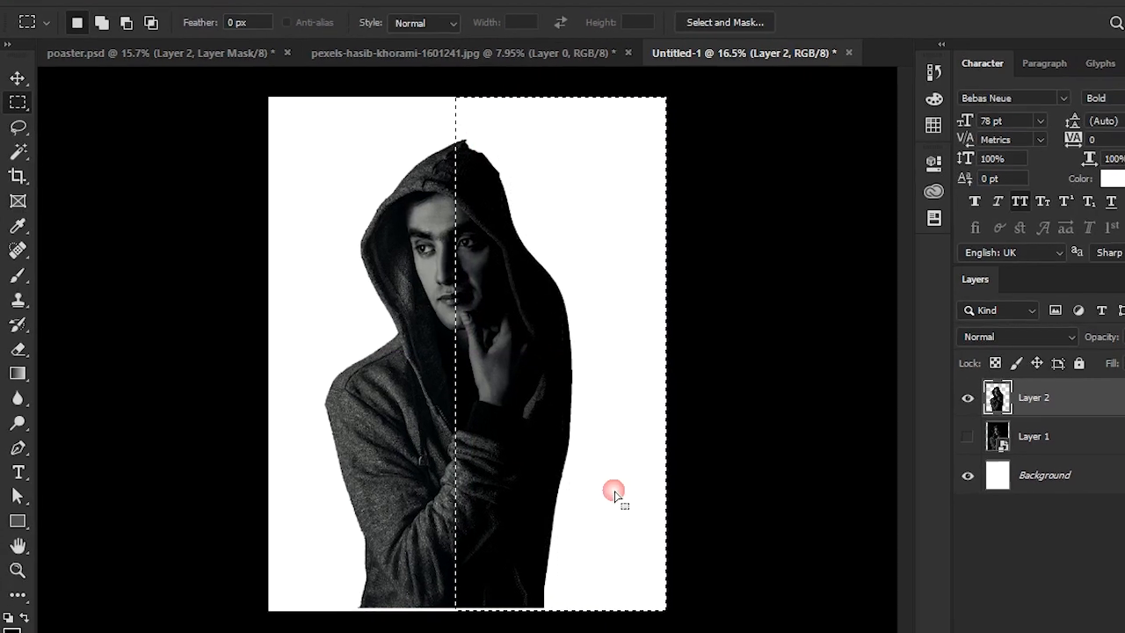
key(ctrl+j)
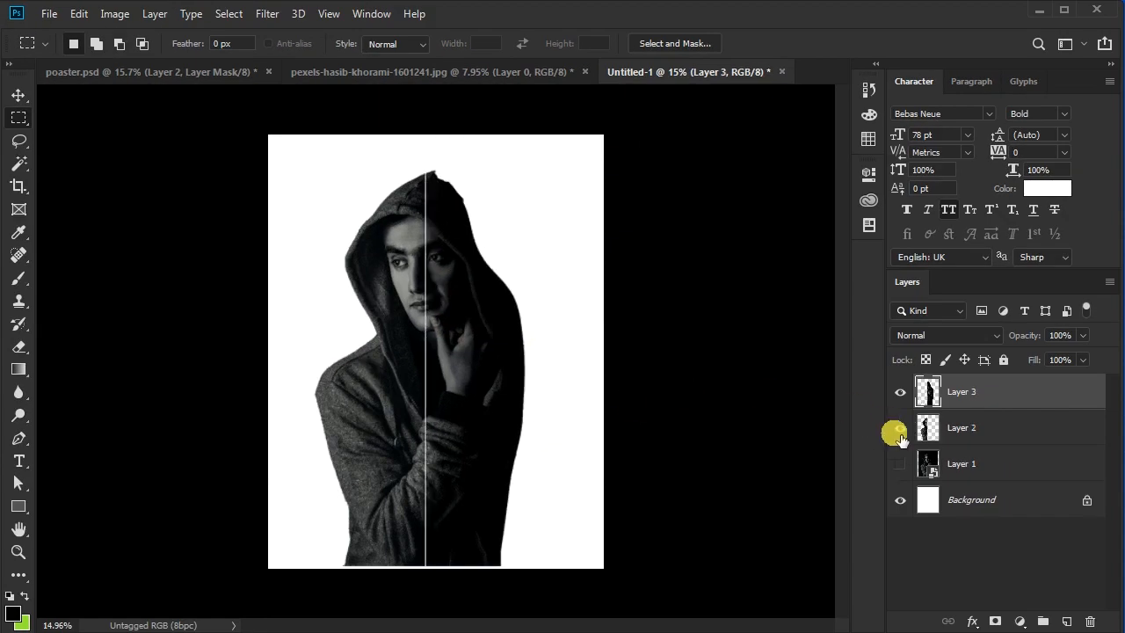
- Check both halves by toggling their visibility, hide Layer 3 and make Layer 2 the active layer
click(900, 427)
click(900, 427)
click(900, 392)
click(900, 392)
click(900, 392)
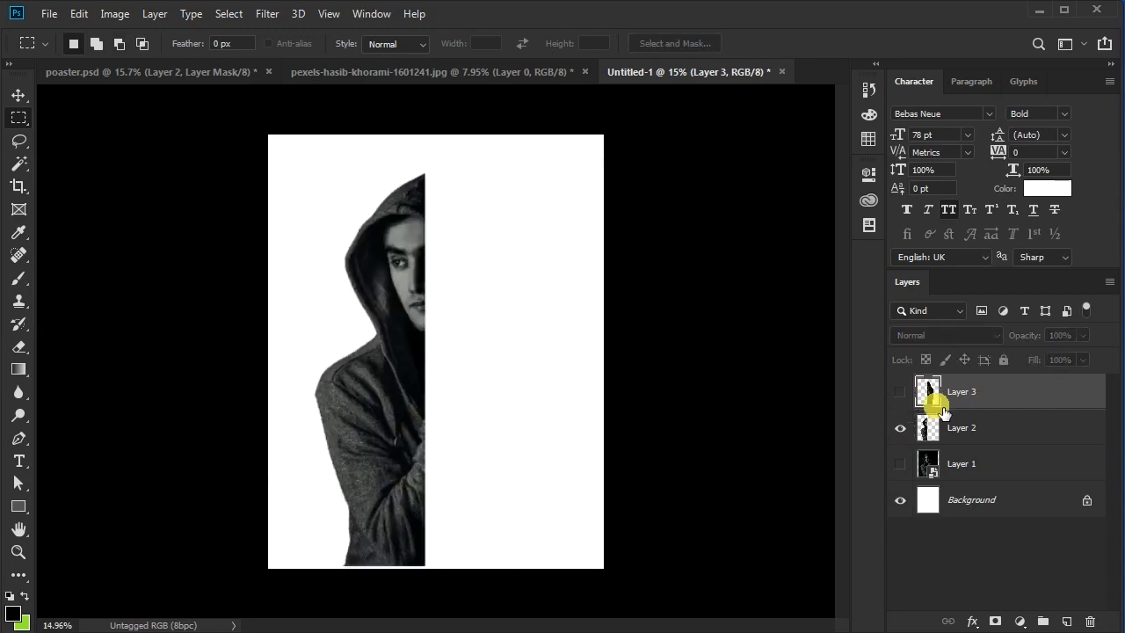
click(1013, 466)
click(1007, 429)
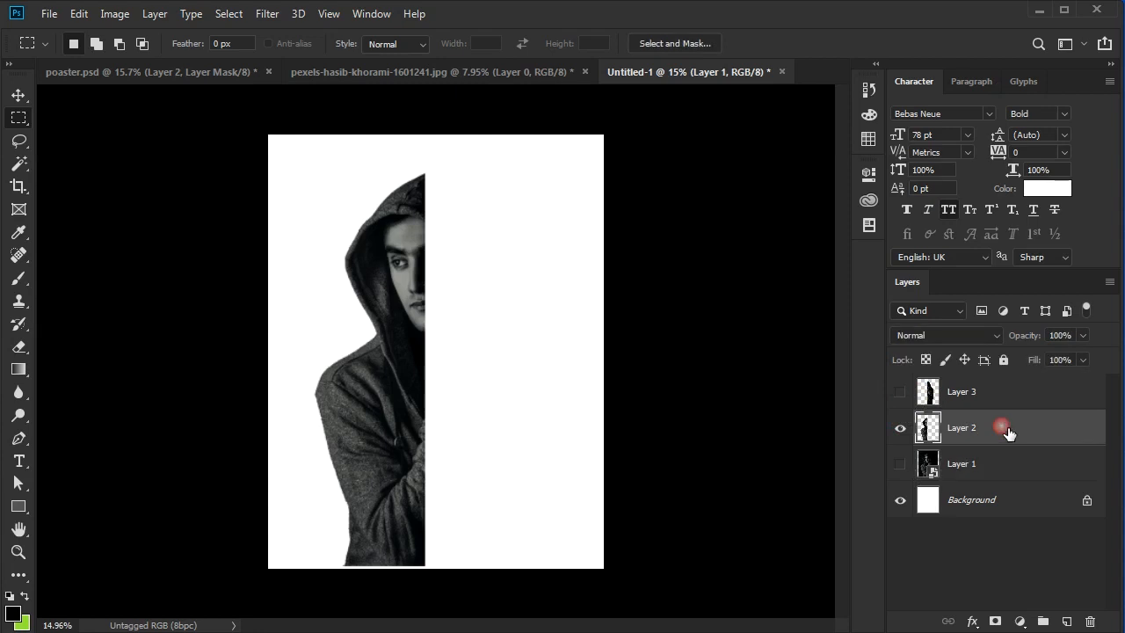
- Add the text "we" to the right of the half figure in Bebas Neue Bold, 78 pt, coloured black (000000)
click(27, 459)
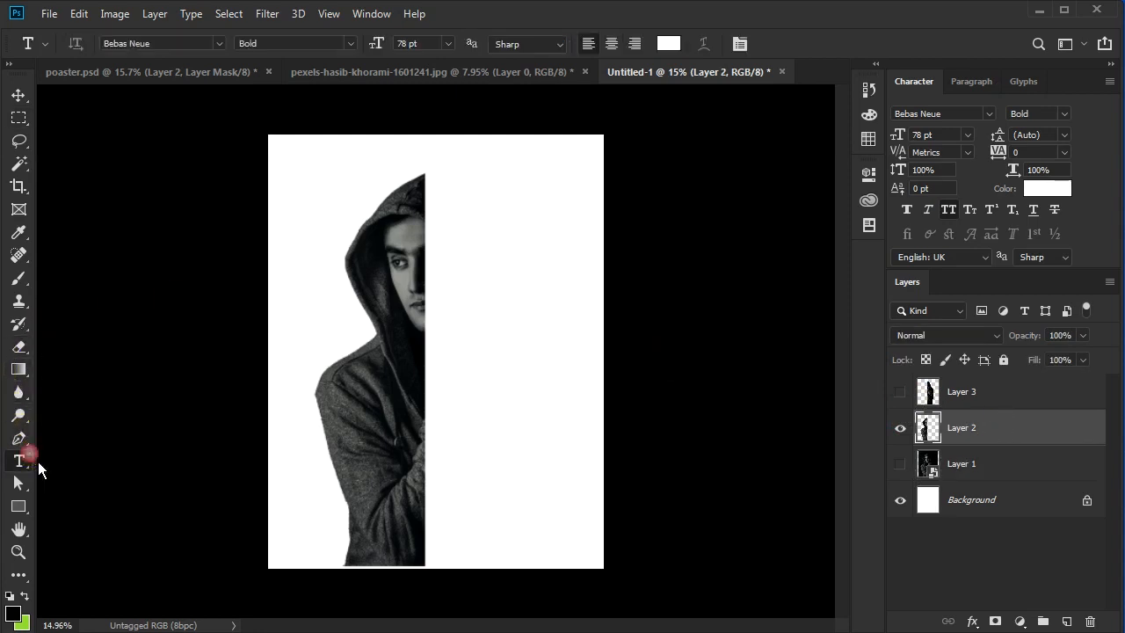
click(458, 233)
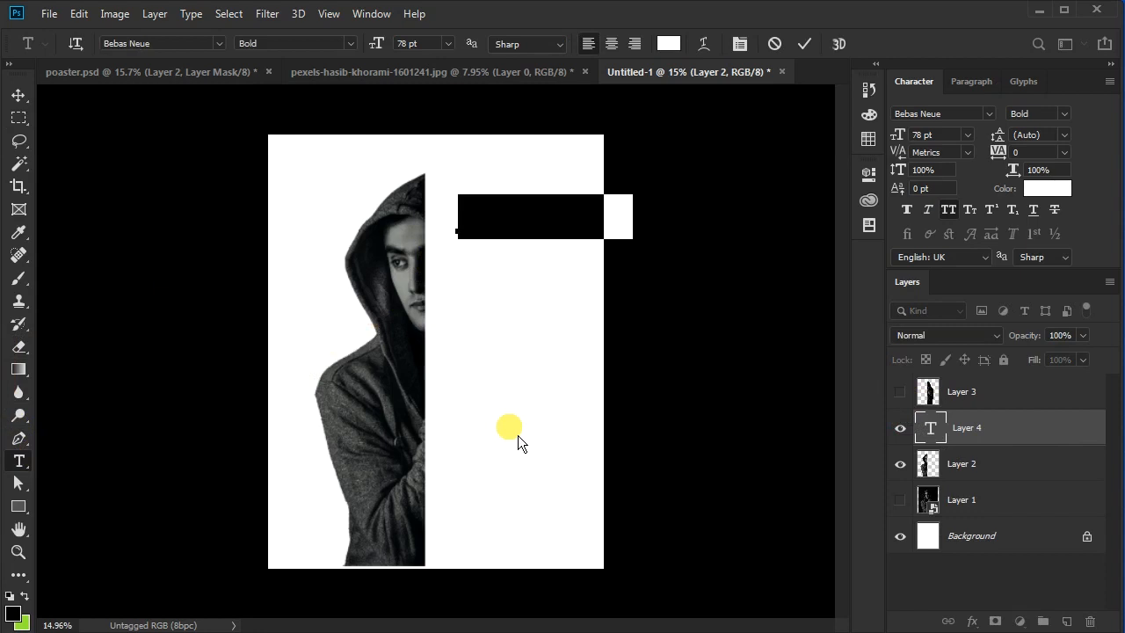
text(we)
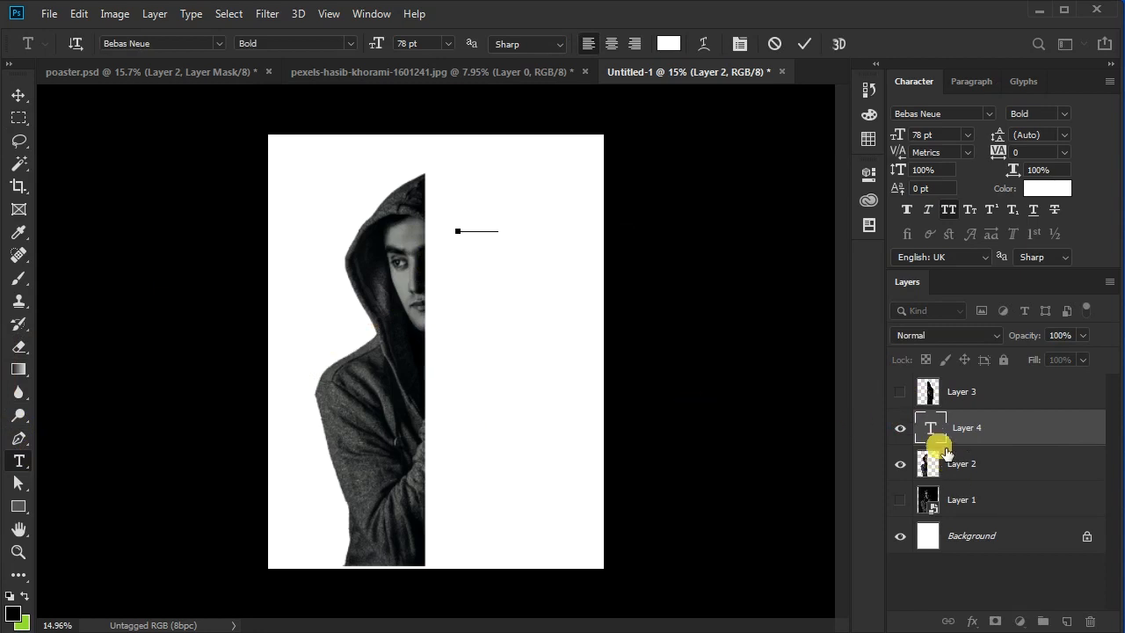
double_click(930, 428)
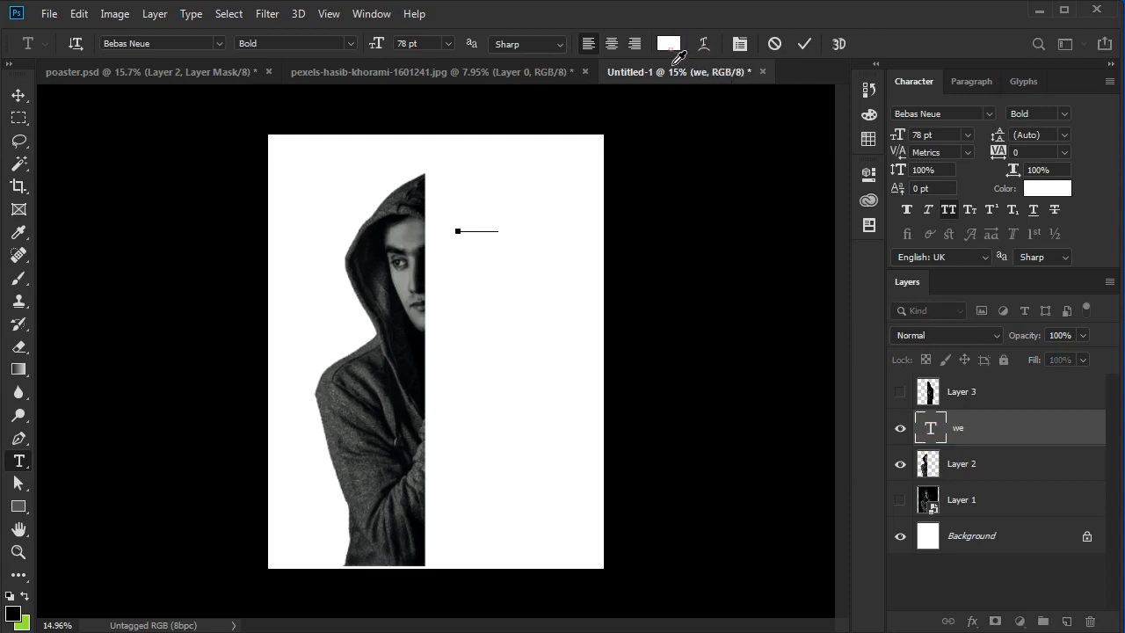
click(668, 43)
text(000000)
click(794, 335)
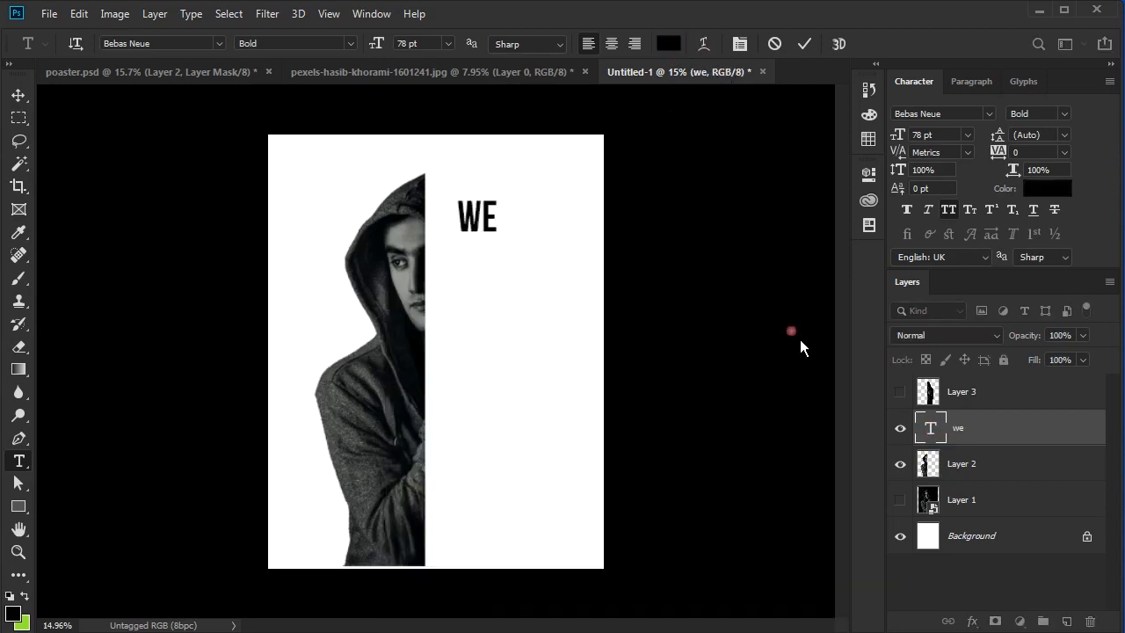
click(819, 47)
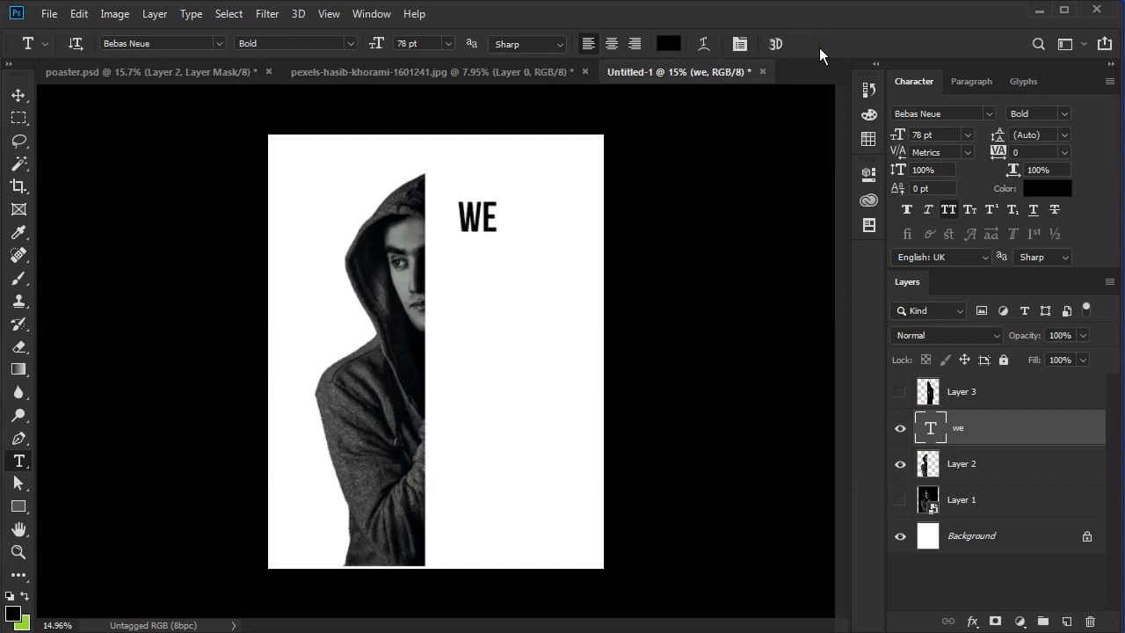
- Duplicate the "we" text directly below it and change the copy's wording to "are"
key(v)
alt+drag(482, 186, 492, 406)
key(t)
click(505, 257)
double_click(935, 432)
text(are)
key(ctrl+Return)
- Duplicate the "are" text below it and change the copy's wording to "all"
key(v)
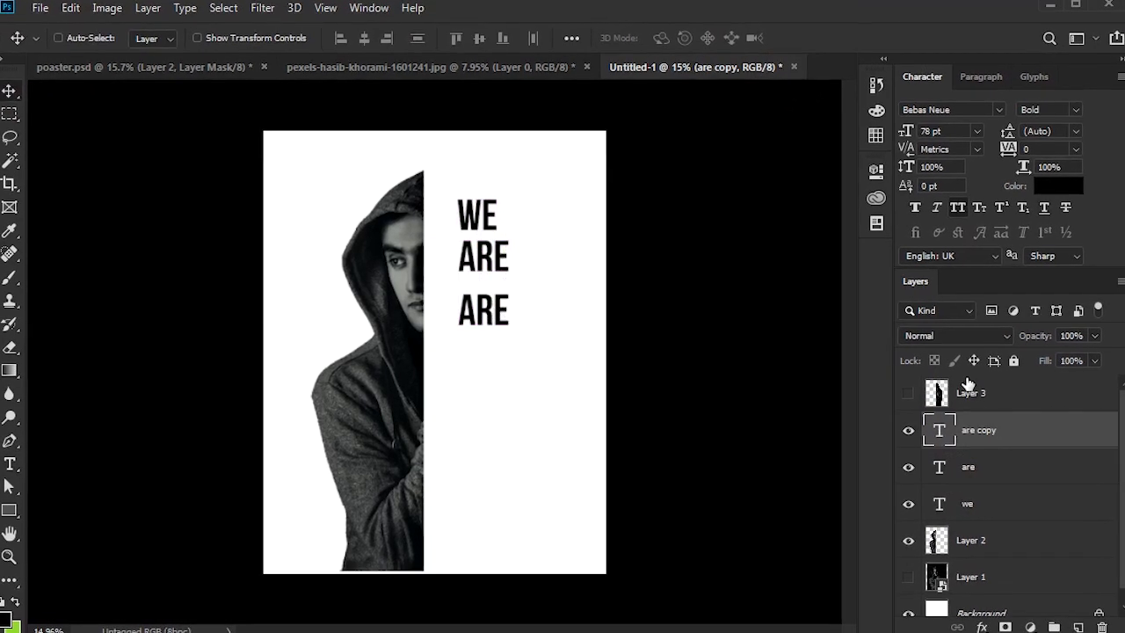
double_click(936, 429)
text(all)
key(ctrl+Return)
- Add two more copies of the text below "all", reading "uni" and "que"
key(v)
double_click(949, 432)
text(uni)
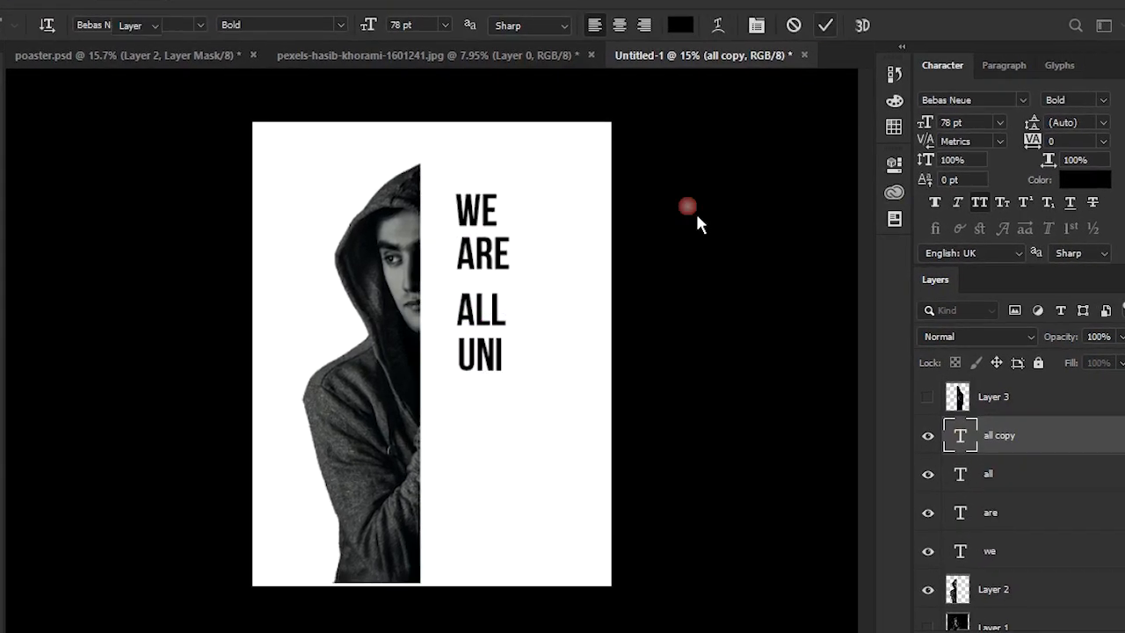
key(ctrl+Return)
key(v)
double_click(960, 435)
text(que)
click(834, 19)
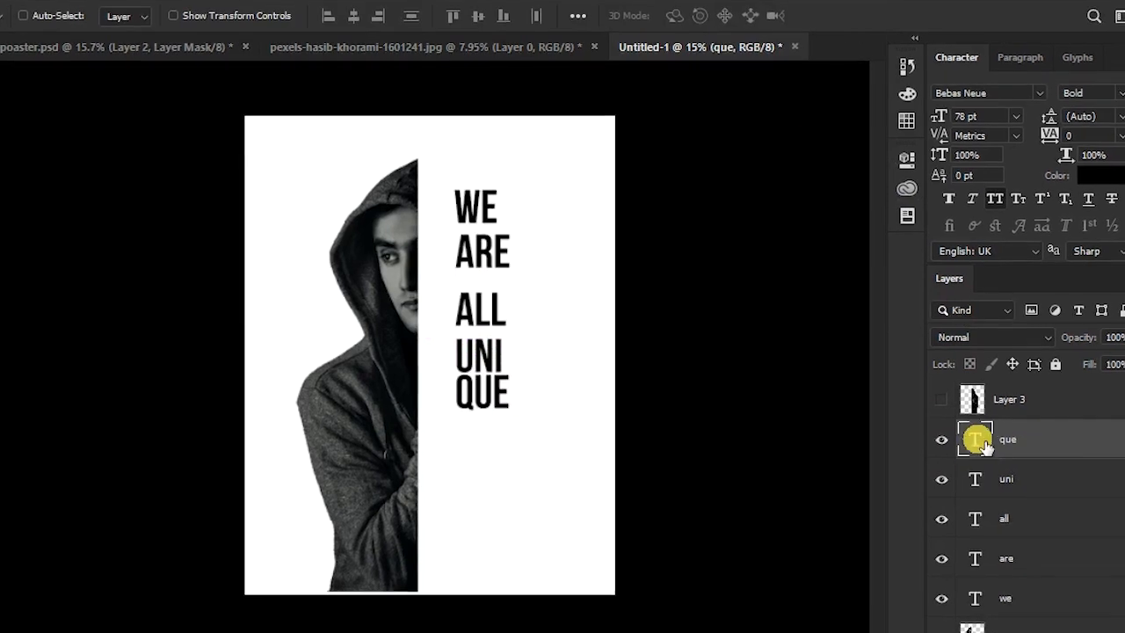
- Change the font of the "uni", "que" and "all" text layers to Gotham
shift+click(999, 477)
click(1037, 94)
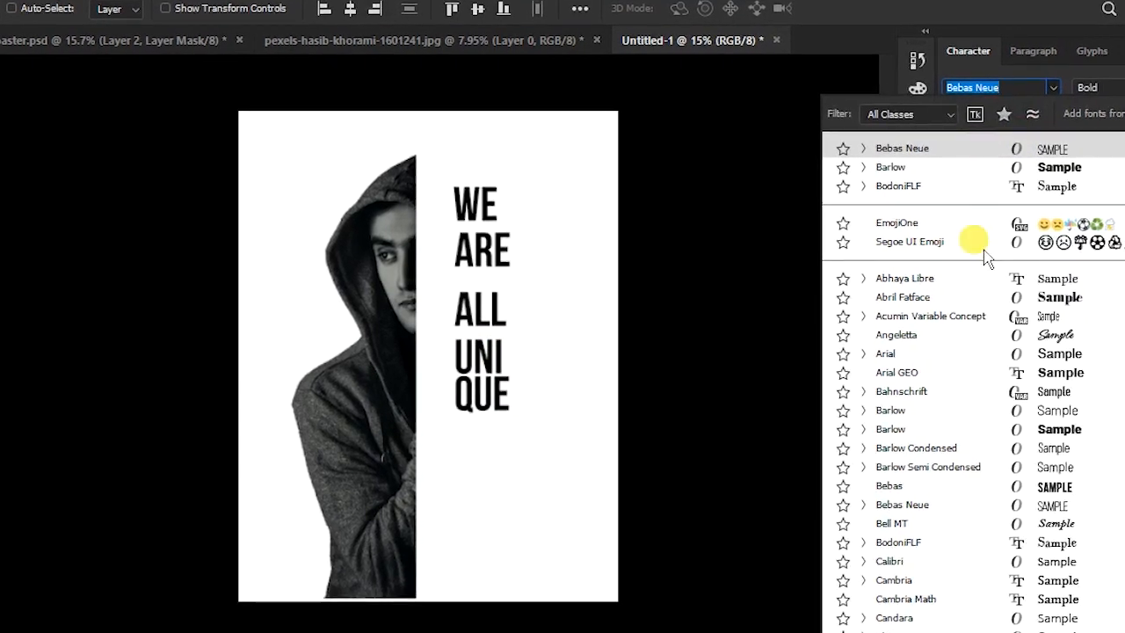
scroll(949, 435, down, 7)
click(914, 576)
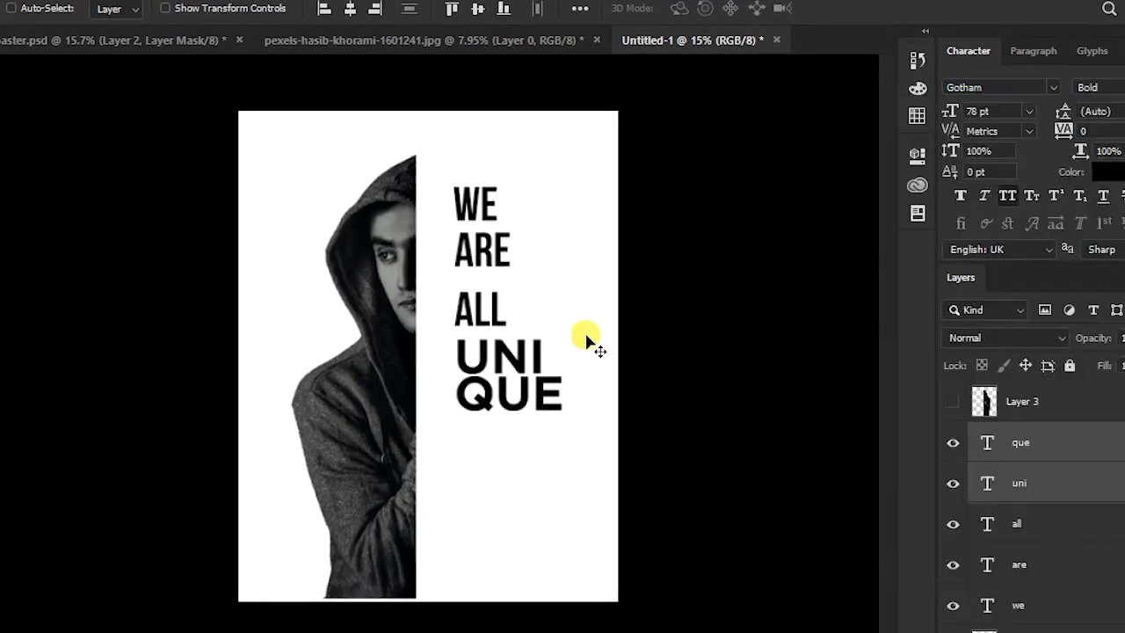
click(1018, 519)
click(1053, 88)
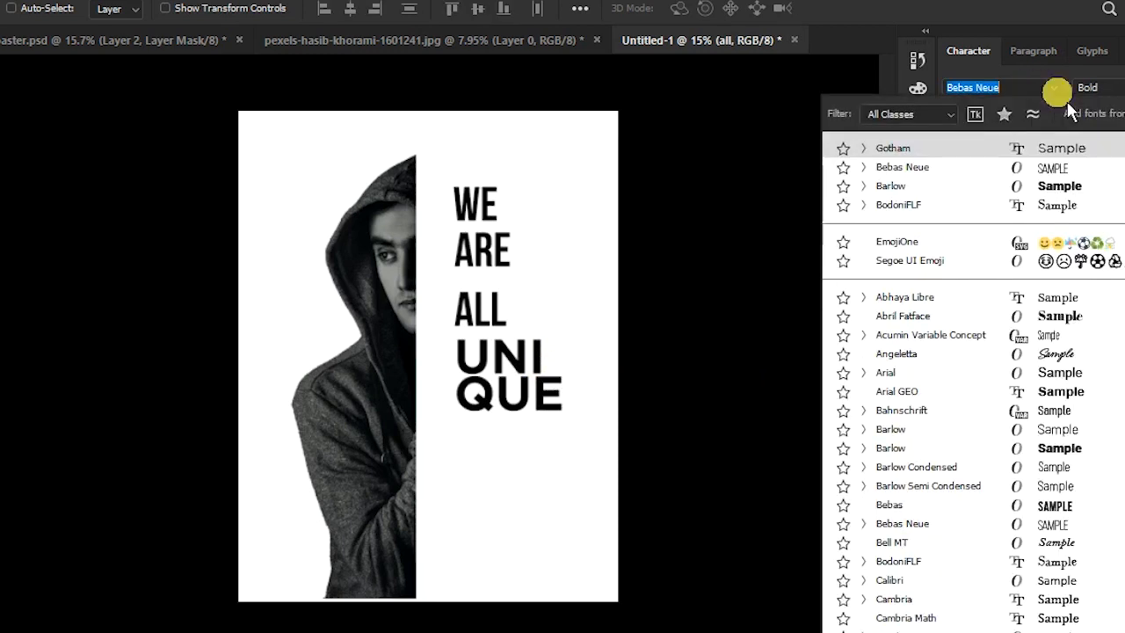
click(945, 149)
- Scale all five text layers together to 92.04 pt and place them beside the figure's cut edge
click(1019, 442)
shift+click(1018, 605)
key(ctrl+minus)
key(ctrl+t)
drag(481, 448, 484, 482)
drag(485, 411, 486, 395)
click(844, 14)
scroll(553, 457, up, 1)
- Move the half figure on Layer 2 slightly upward, leaving a white margin beneath it
click(1055, 521)
scroll(1062, 547, down, 1)
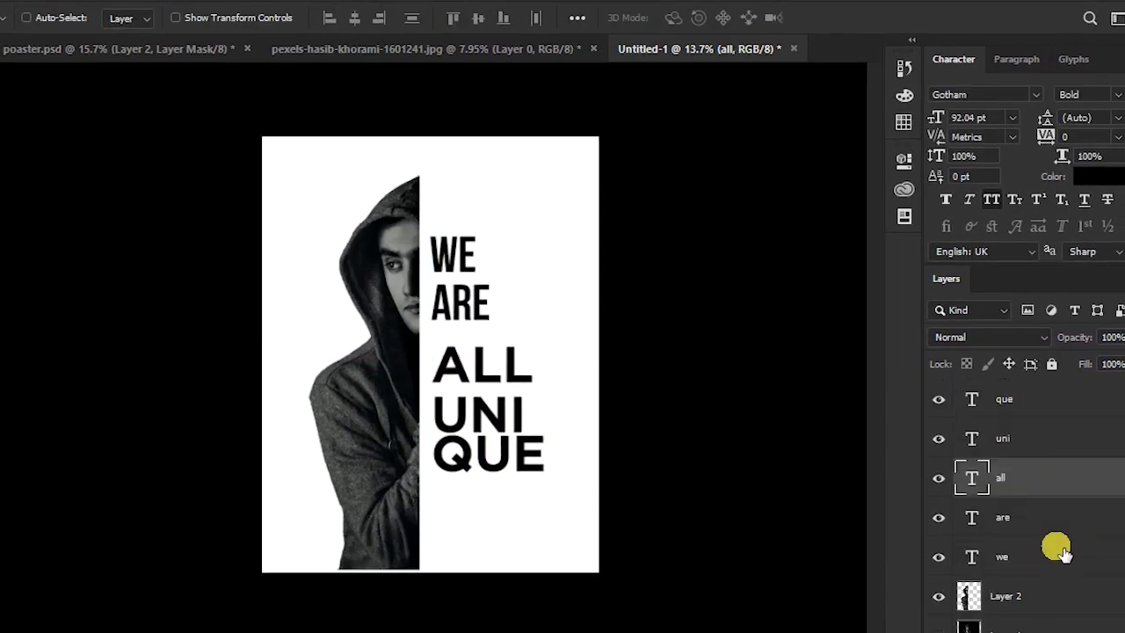
scroll(1055, 474, up, 1)
scroll(1047, 412, down, 3)
click(1029, 533)
drag(391, 421, 390, 401)
- Enlarge the "we" text to 145.25 pt and reposition it above "are"
scroll(1032, 489, up, 2)
click(1015, 434)
click(1002, 588)
key(ctrl+t)
drag(481, 286, 521, 310)
click(827, 27)
scroll(479, 264, up, 3)
drag(479, 263, 474, 214)
scroll(415, 201, down, 2)
- Draw a vertical line just right of the figure's cut edge, create guides from it and remove the line shape
click(7, 514)
click(84, 581)
drag(432, 91, 432, 610)
right_click(451, 522)
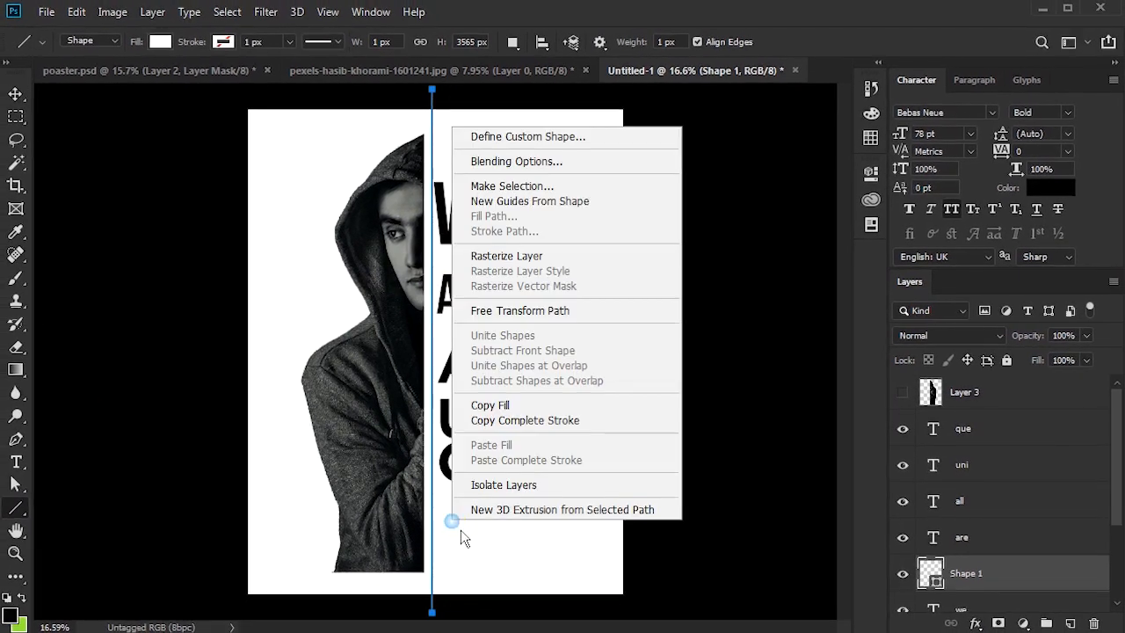
click(518, 201)
key(v)
- Align the left edge of the "we" text with the vertical guide
click(955, 569)
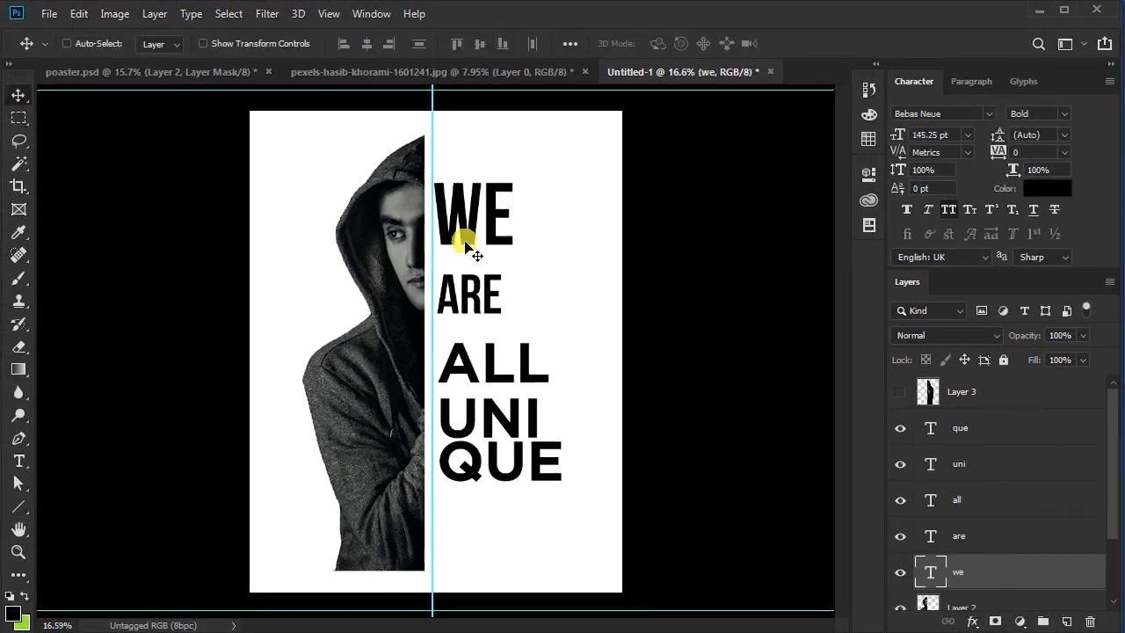
scroll(464, 244, up, 2)
drag(484, 204, 478, 204)
scroll(479, 189, down, 1)
- Enlarge the "are" text to the width of "we" and place it closely below, aligned with the vertical guide
ctrl+click(489, 276)
key(ctrl+t)
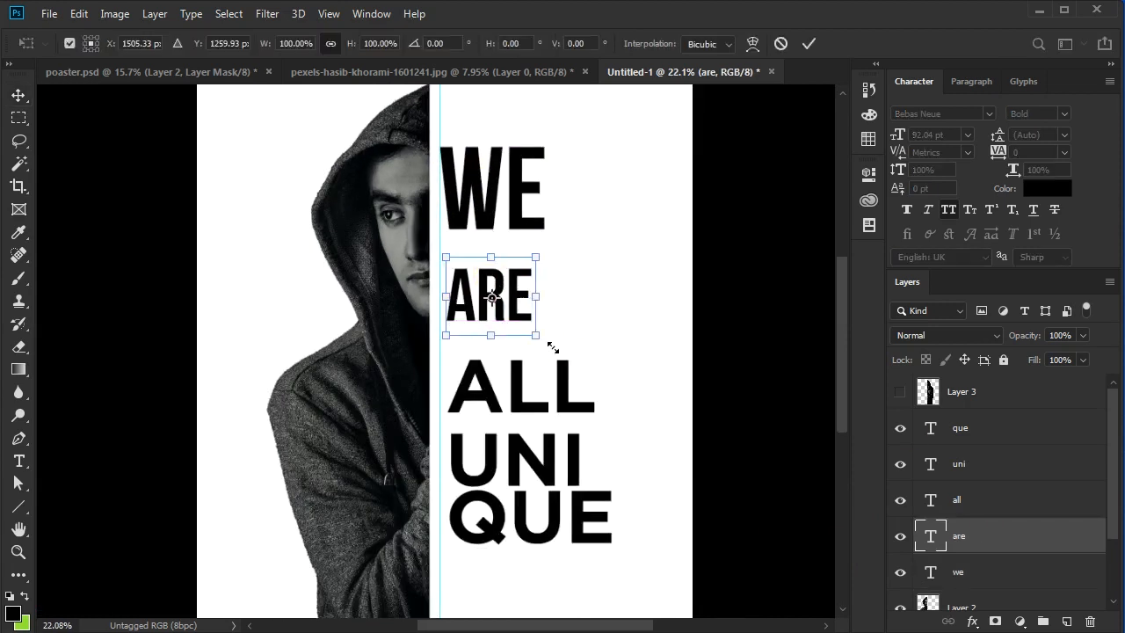
drag(553, 347, 580, 366)
drag(510, 335, 502, 313)
drag(567, 352, 558, 330)
key(Return)
key(shift+Up)
key(shift+Up)
- Scale the "all" text to 86.09 pt and place it directly below "are" along the vertical guide
click(971, 501)
key(ctrl+t)
drag(600, 426, 576, 413)
drag(515, 409, 510, 375)
drag(578, 387, 572, 402)
click(809, 43)
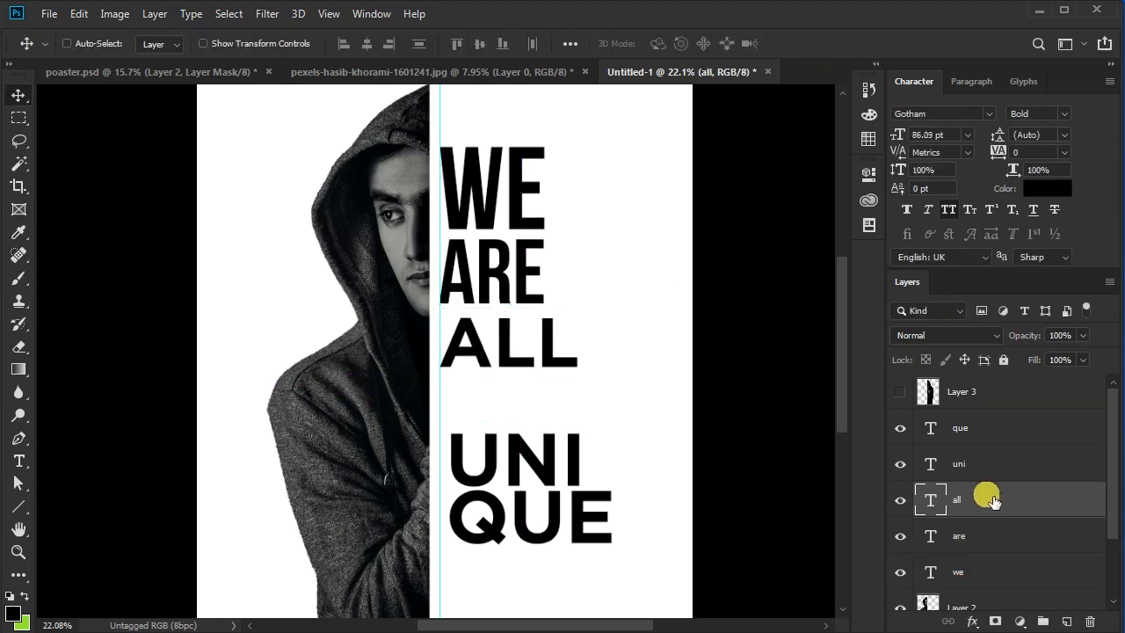
- Scale the "uni" text down slightly and move it up below "all", aligned with the vertical guide
click(979, 434)
click(972, 466)
key(ctrl+t)
drag(515, 470, 506, 421)
drag(582, 464, 573, 458)
click(809, 43)
- Move the "que" text up below "uni" and align its left edge with the vertical guide
click(989, 433)
drag(505, 530, 497, 497)
scroll(488, 392, down, 4)
scroll(510, 402, up, 3)
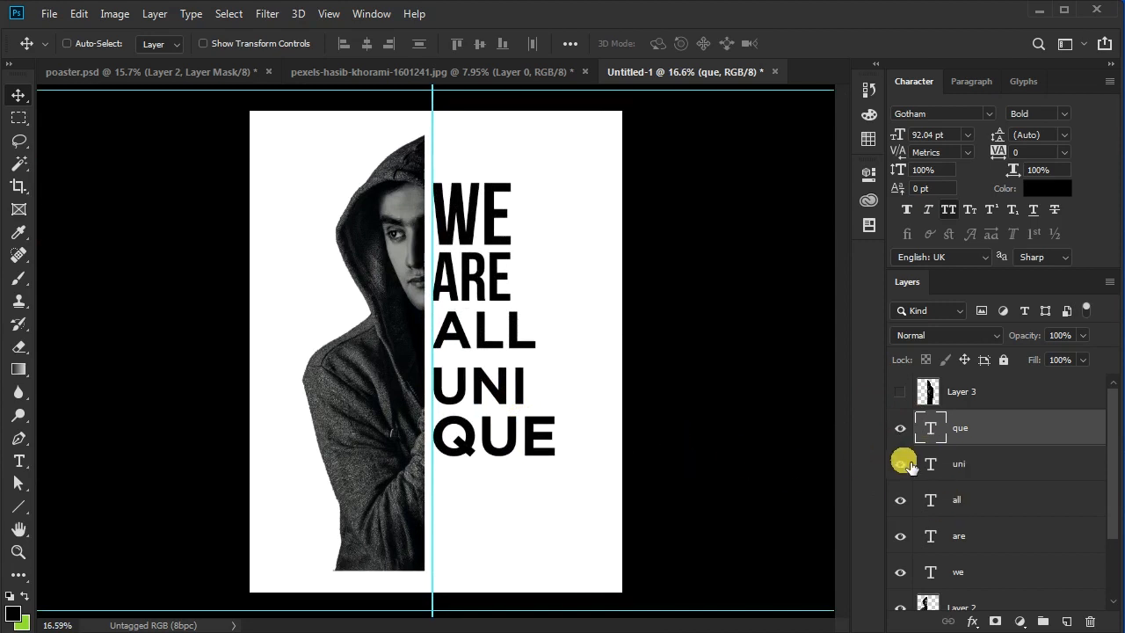
- Move all five text layers together about 0.76 in down and 0.07 in right of their original position beside the figure
shift+click(989, 580)
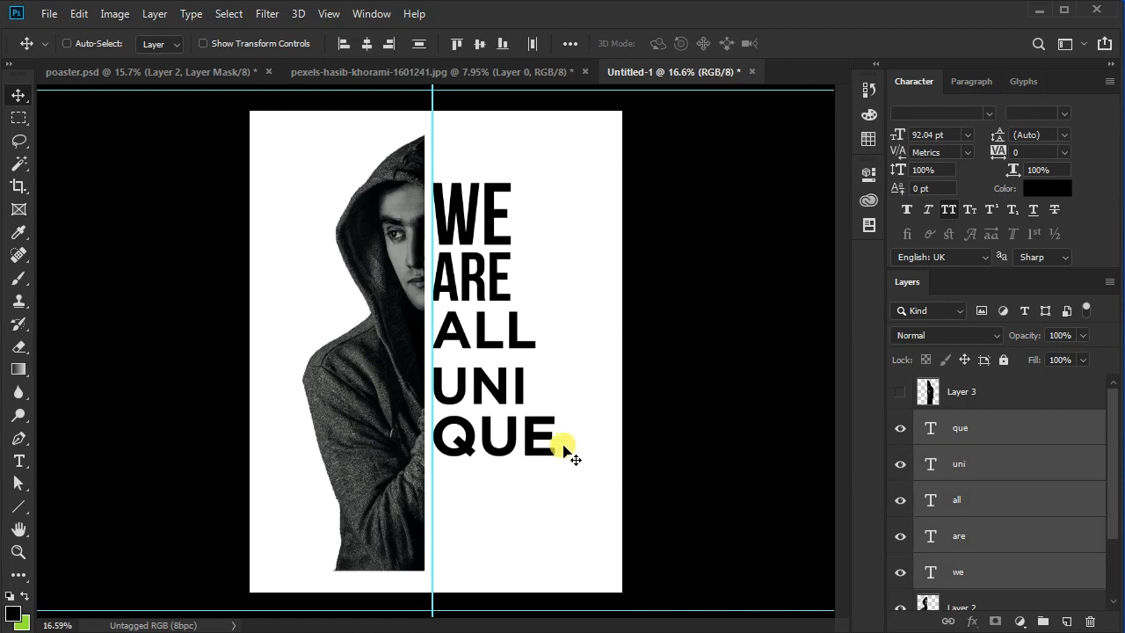
drag(498, 380, 496, 411)
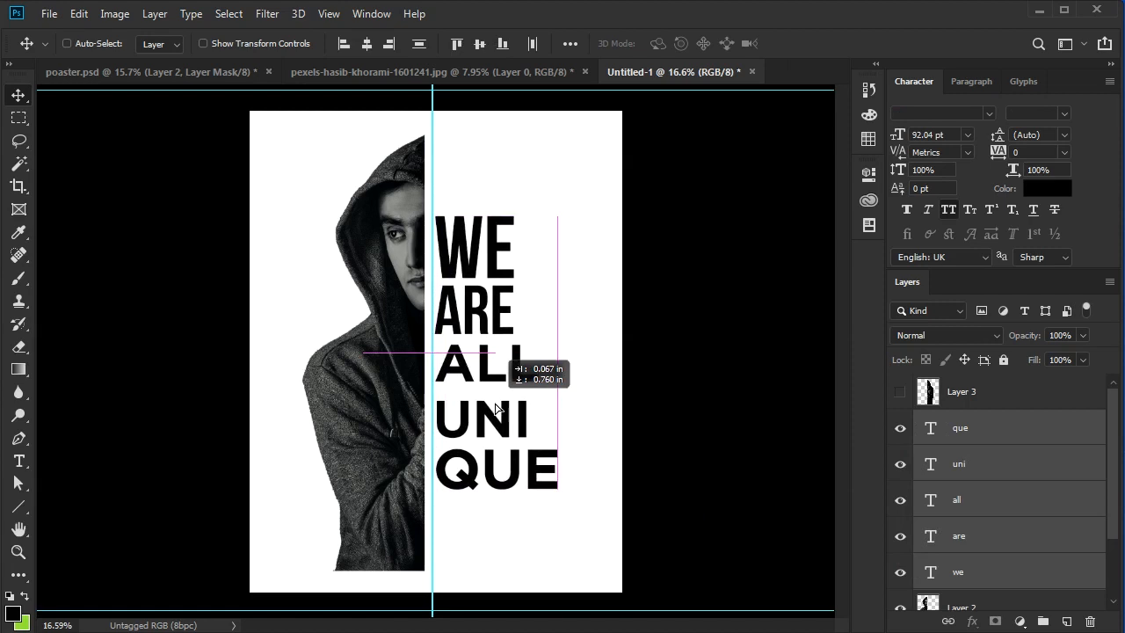
drag(496, 409, 496, 409)
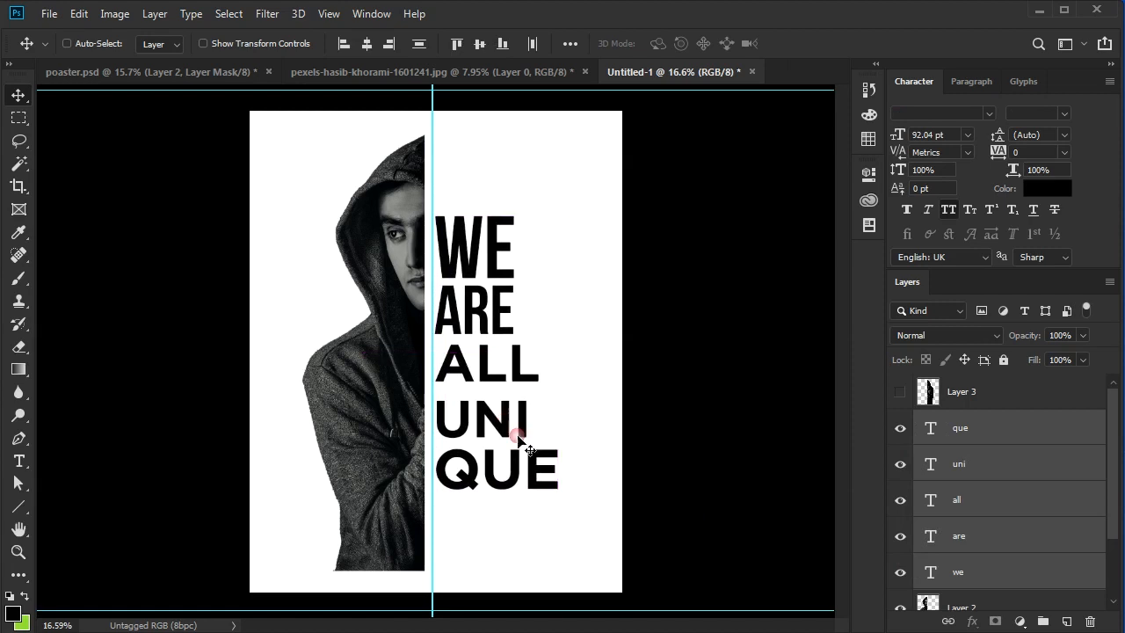
- Show Layer 3, group the five text layers, and clip Layer 3 to the group so the portrait fills the lettering
click(1001, 437)
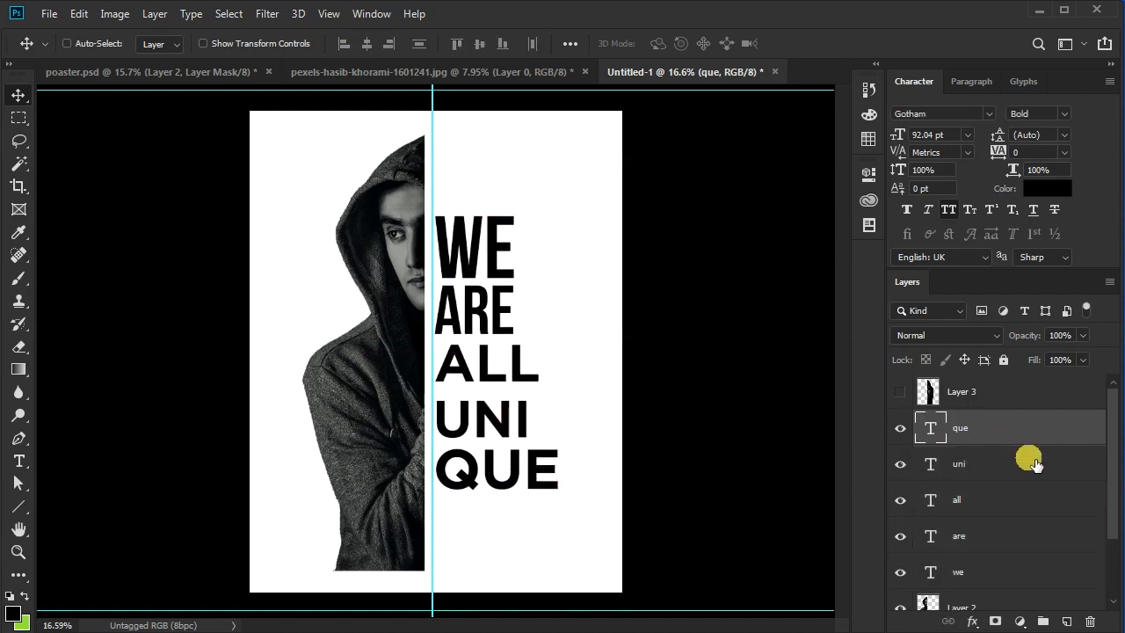
click(901, 392)
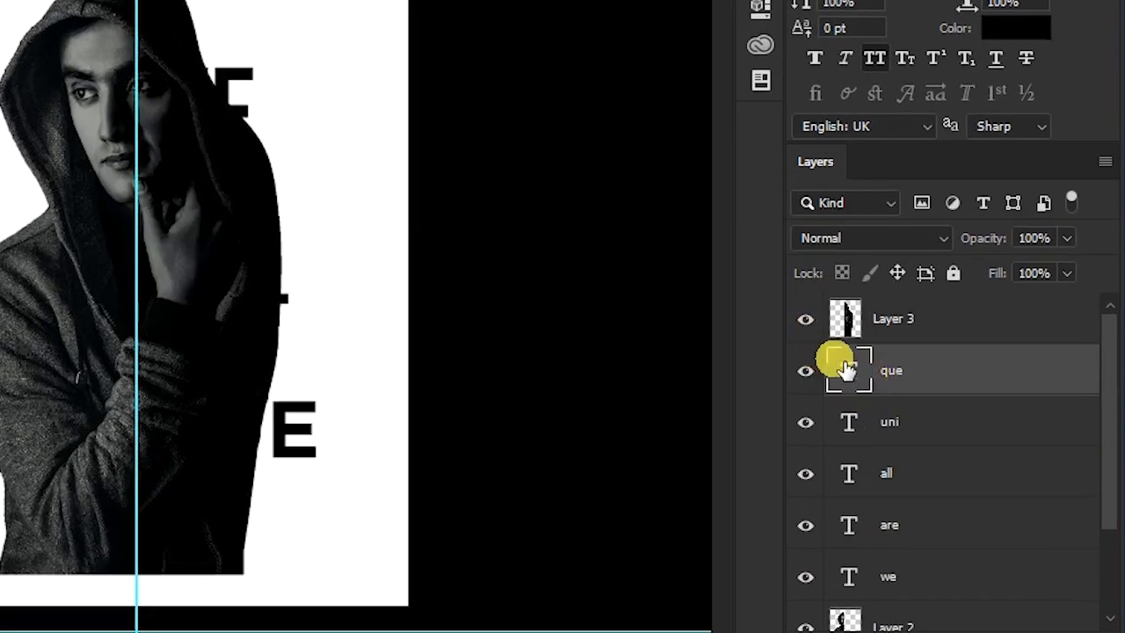
shift+click(934, 576)
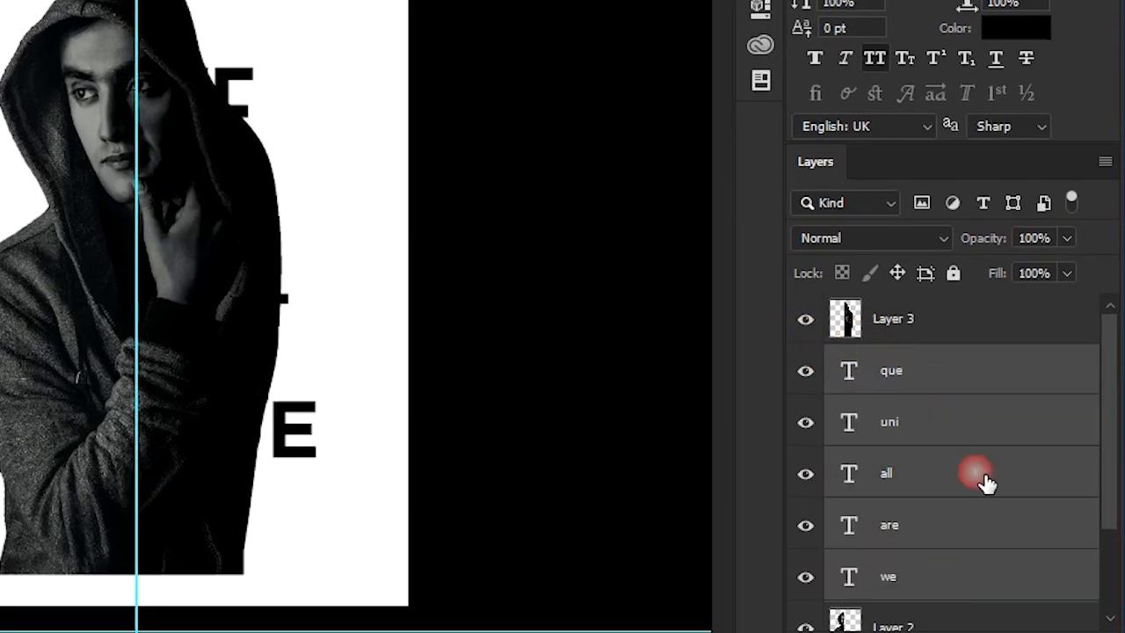
key(ctrl+g)
drag(841, 396, 890, 411)
alt+click(887, 410)
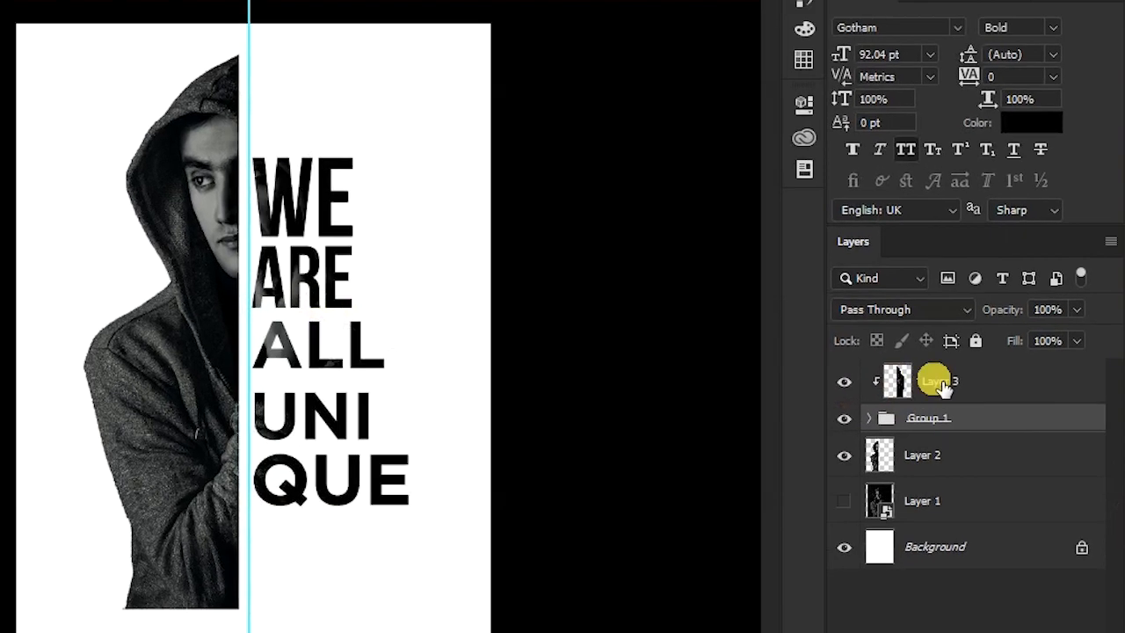
click(922, 376)
- Draw a small rectangle about 196 by 70 px after "uni" as a hyphen, inside the text group
click(999, 452)
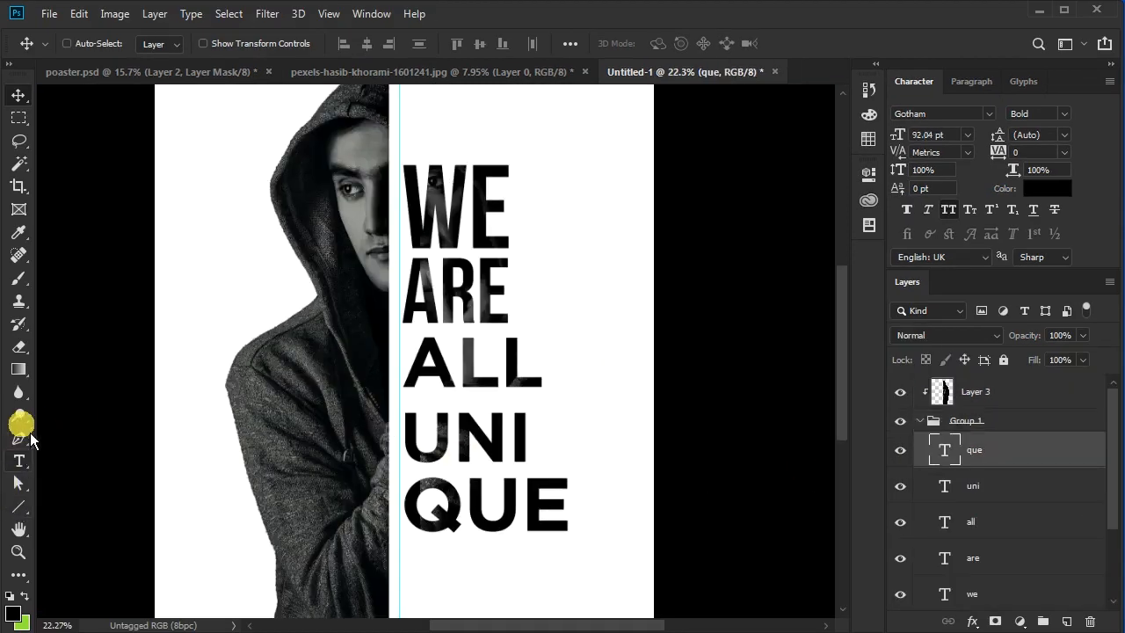
click(28, 508)
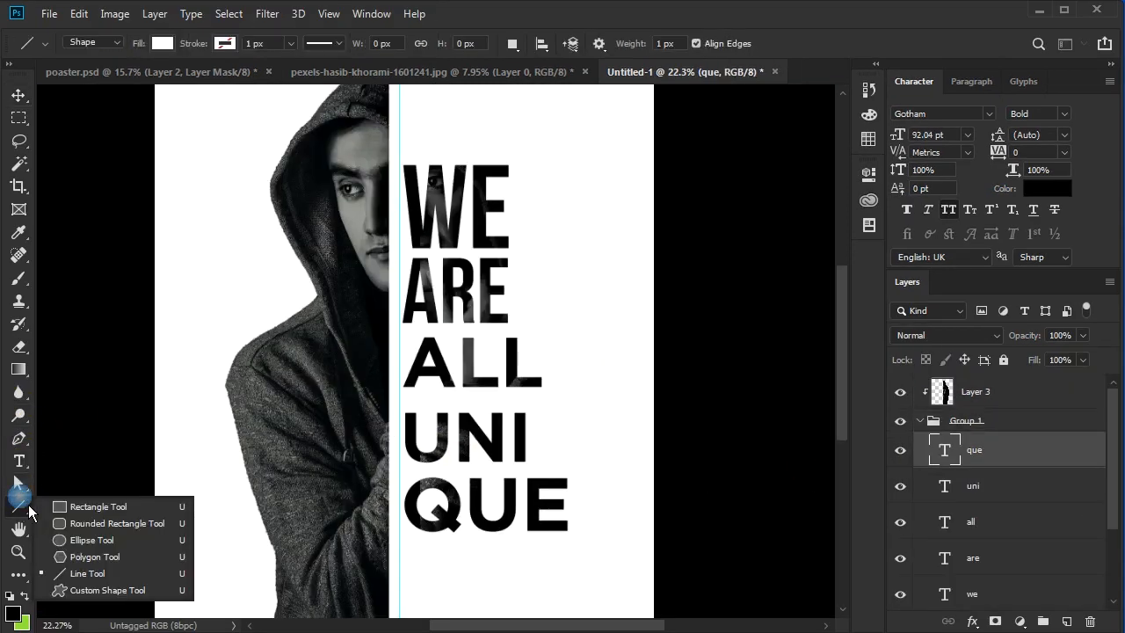
click(79, 505)
scroll(532, 465, up, 1)
scroll(531, 464, up, 1)
drag(528, 428, 585, 455)
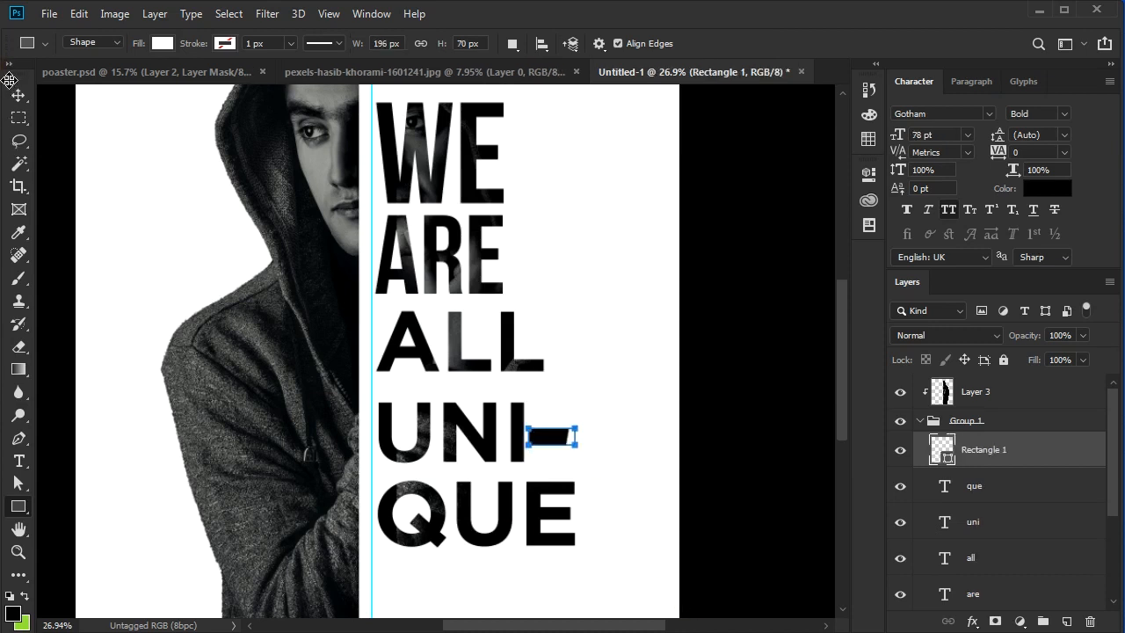
click(16, 99)
- Turn the "que" text into an outline by setting its fill to 0% and adding a black inside stroke
click(949, 502)
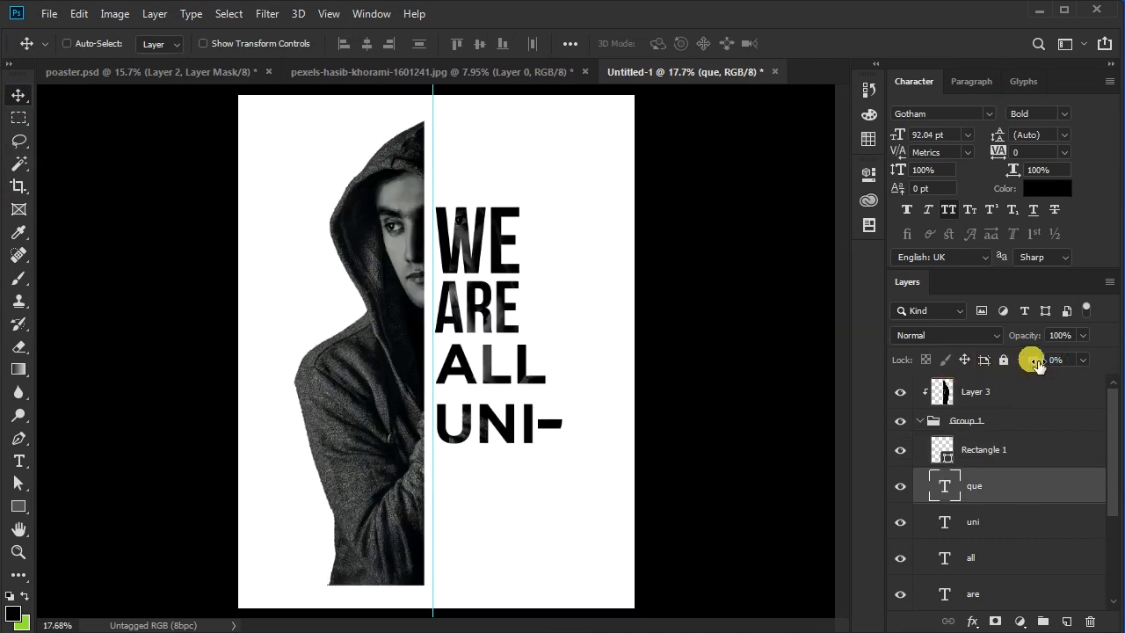
right_click(1004, 477)
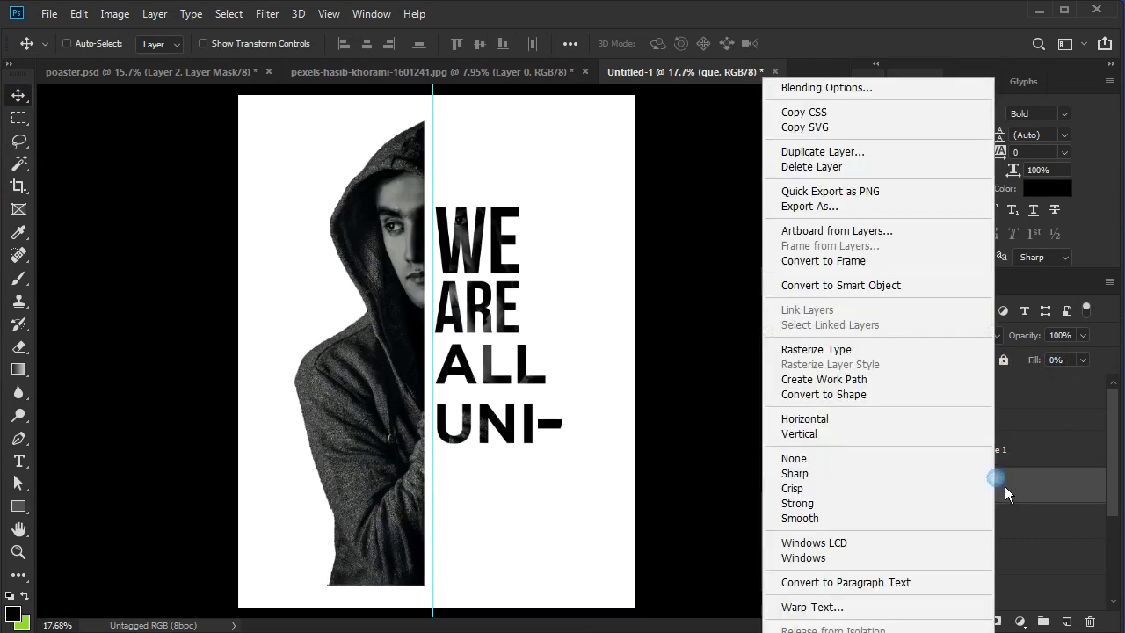
click(877, 91)
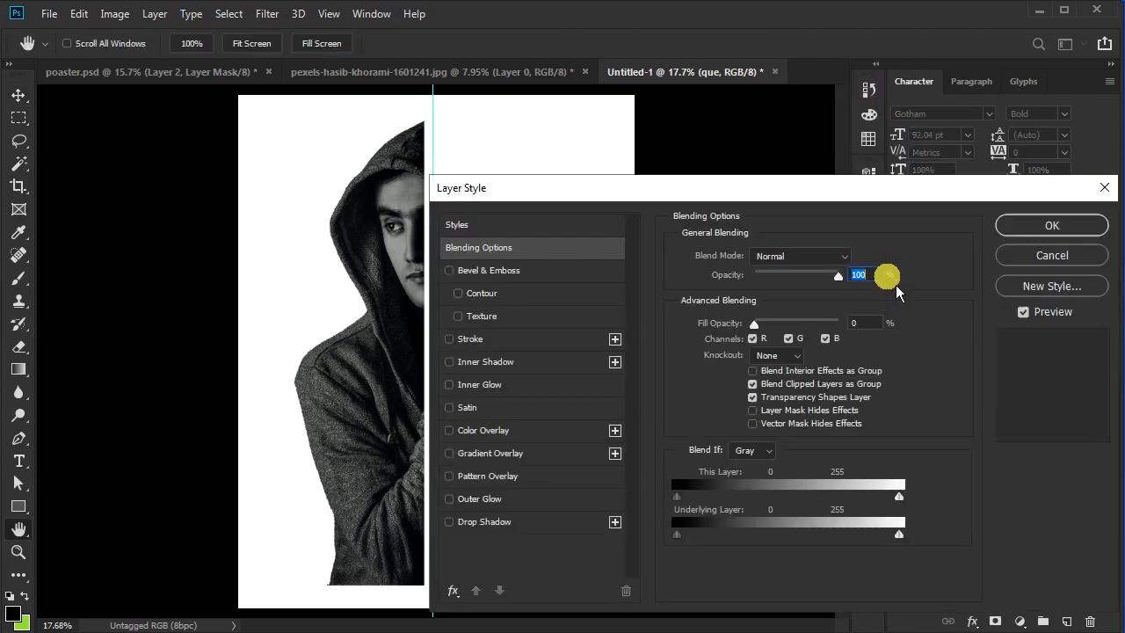
click(475, 338)
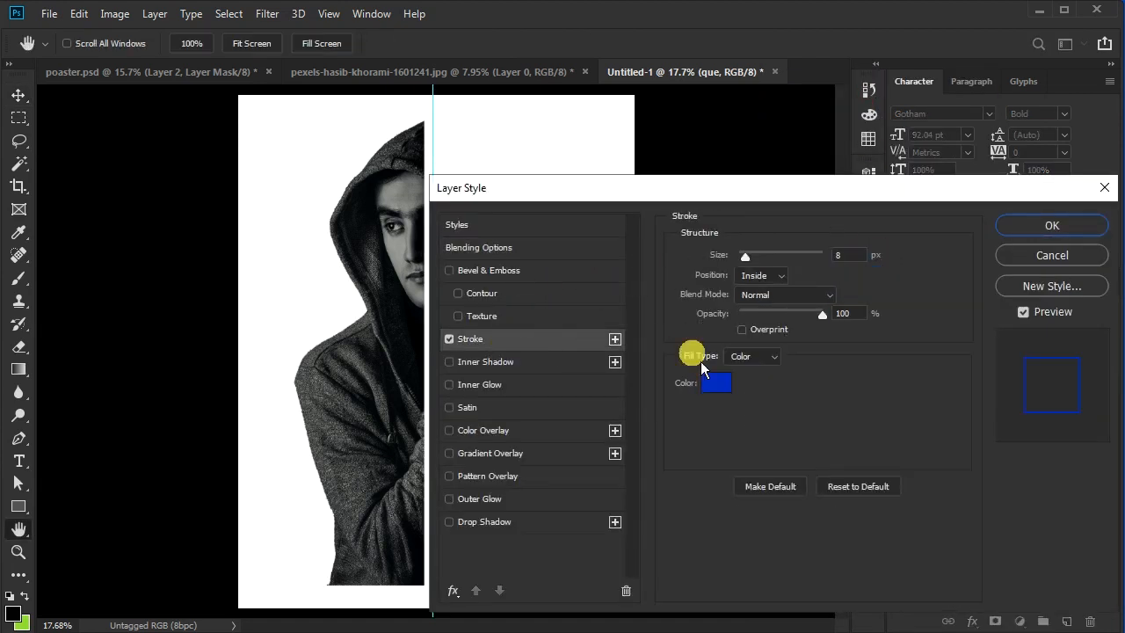
click(703, 379)
drag(537, 483, 354, 592)
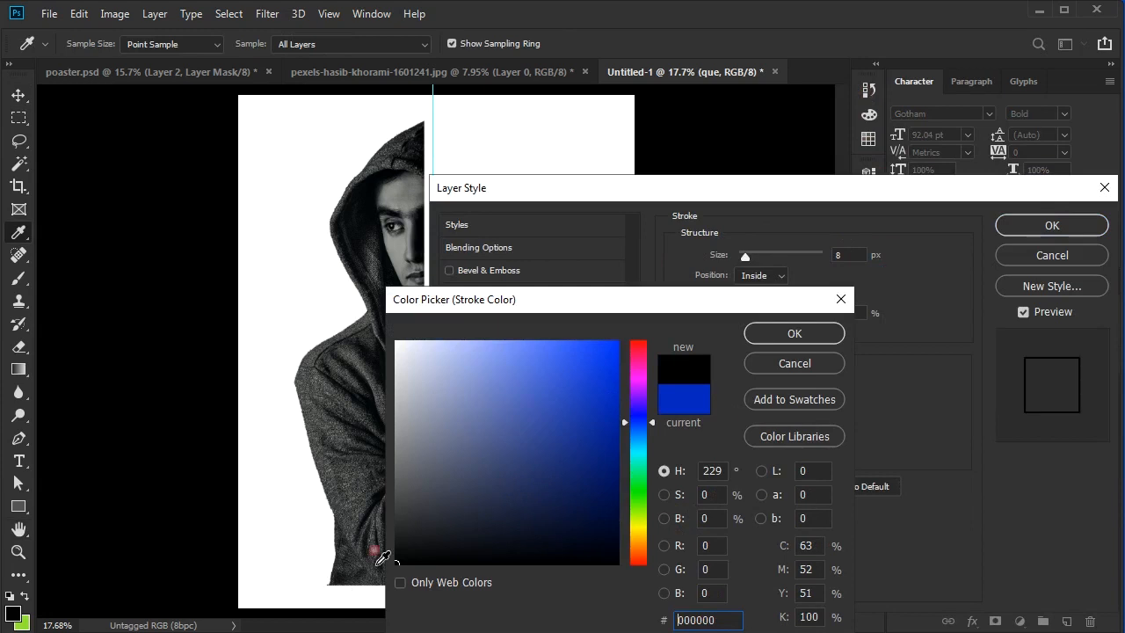
click(781, 340)
click(836, 256)
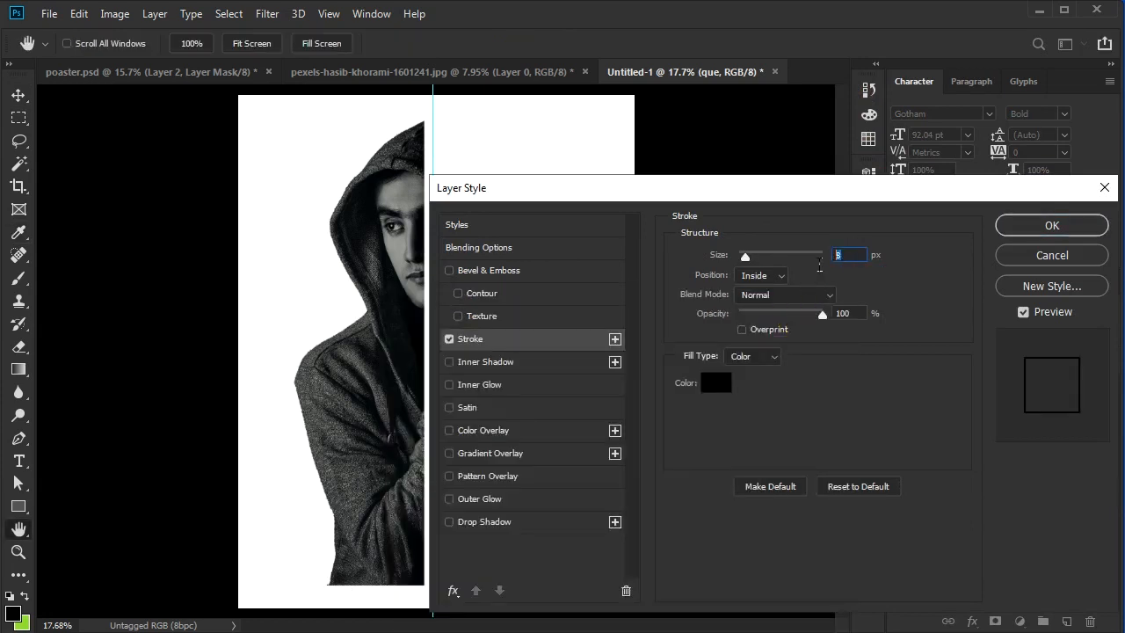
click(1045, 225)
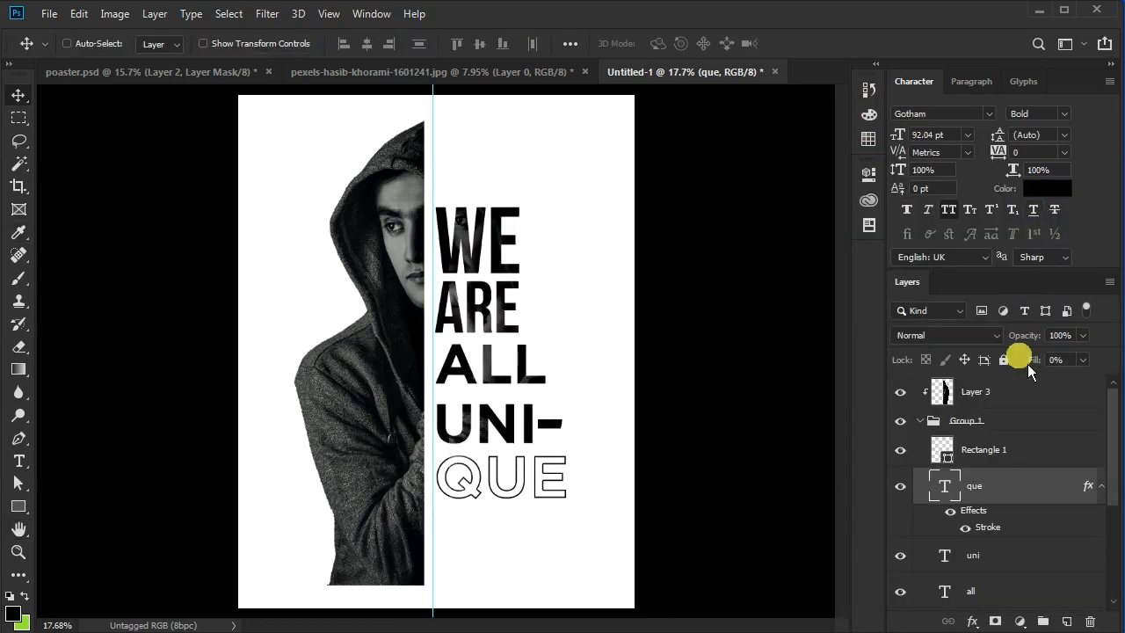
- Give the "all" text a stroke effect and set its fill to 0% so only the outline shows
scroll(1005, 538, down, 1)
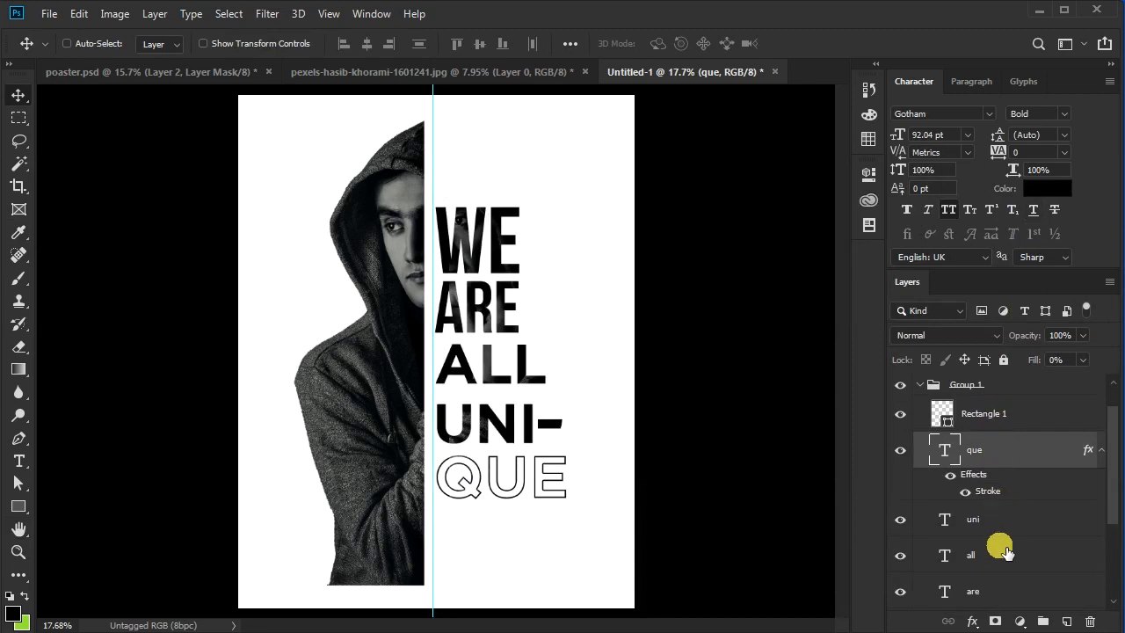
click(1007, 551)
right_click(1026, 565)
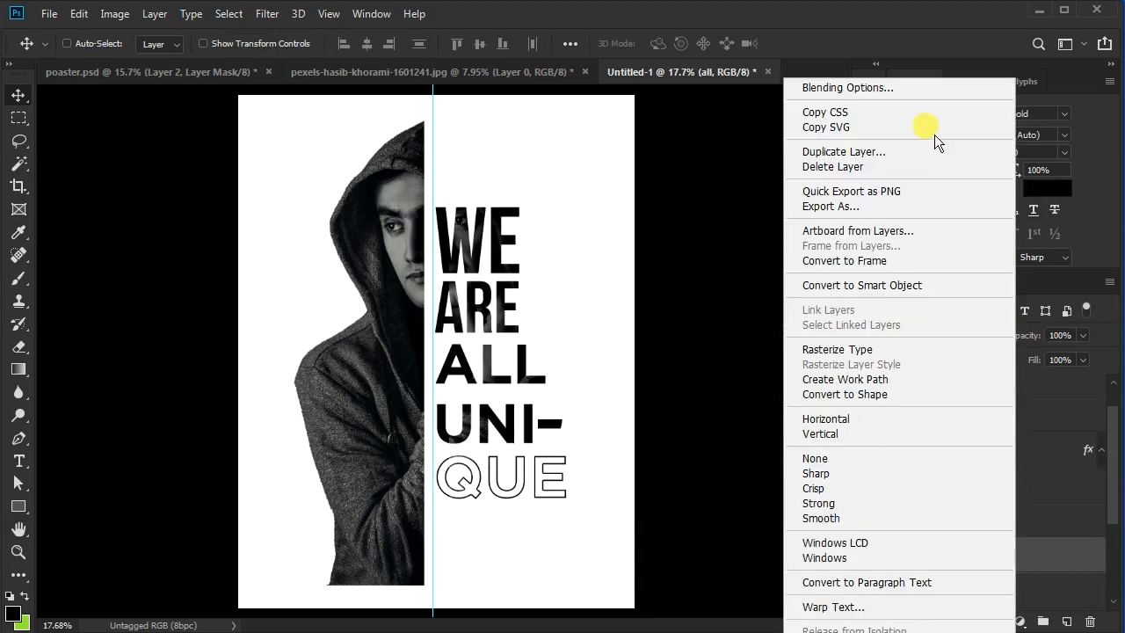
click(925, 93)
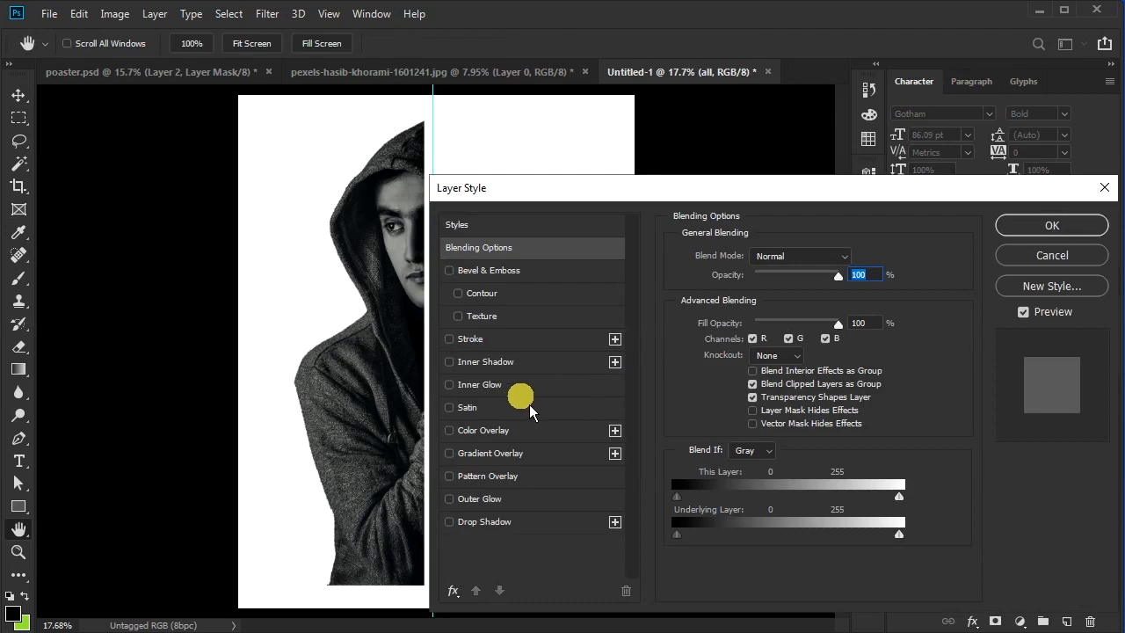
click(515, 339)
click(840, 255)
click(1029, 234)
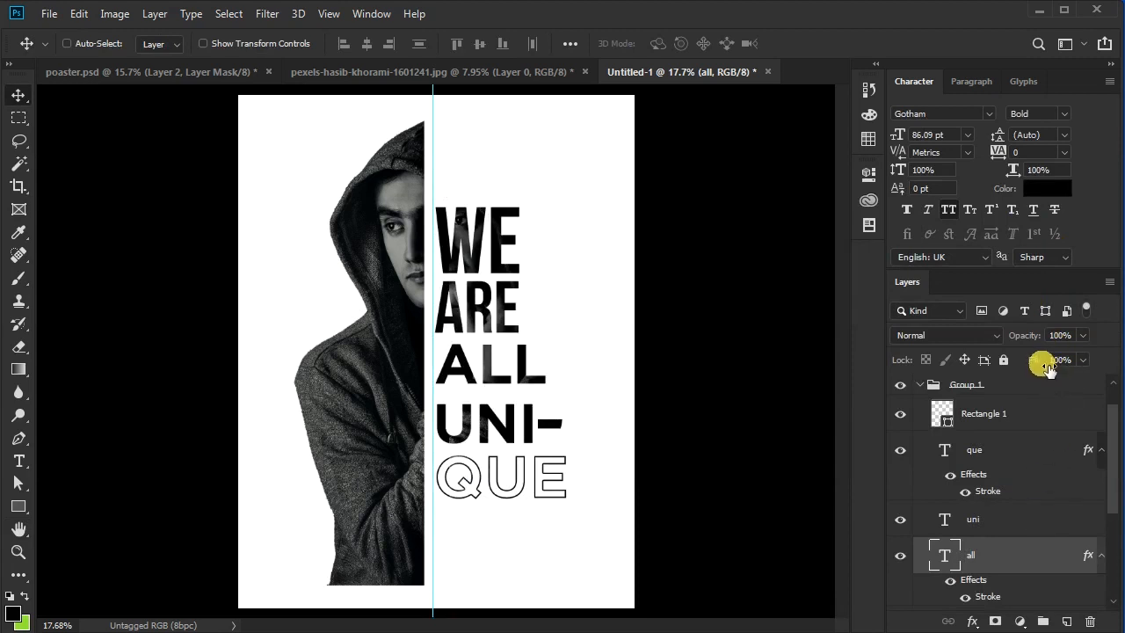
drag(803, 376, 803, 379)
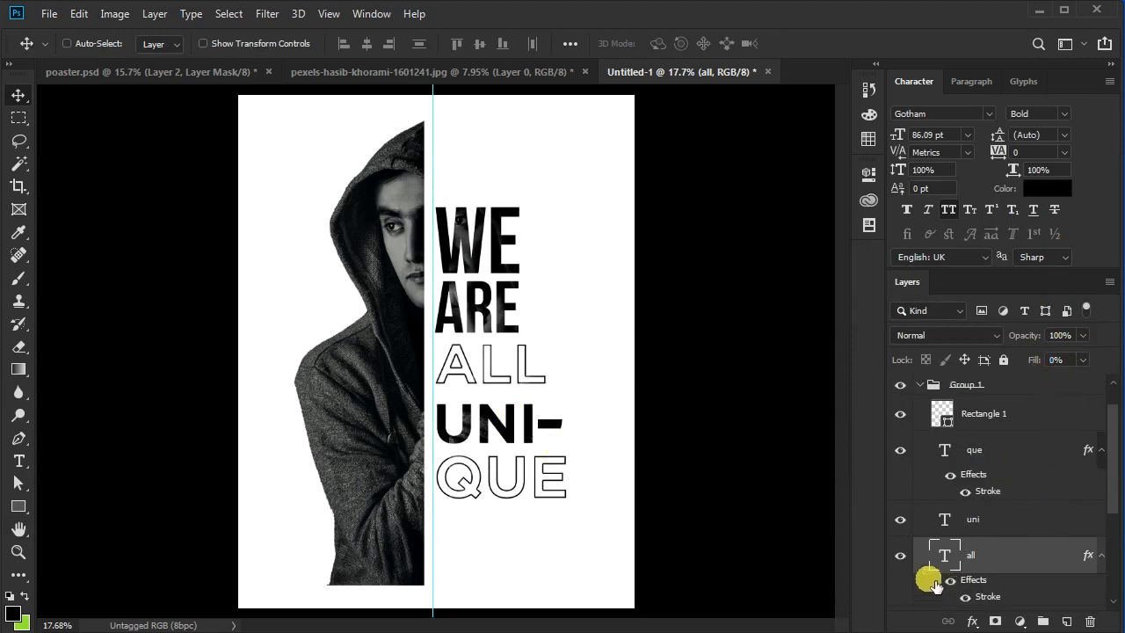
- Enlarge the "all", "uni" and "que" text to stack the lines more tightly, scaling "que" to 112.12 pt
key(ctrl)
key(ctrl+t)
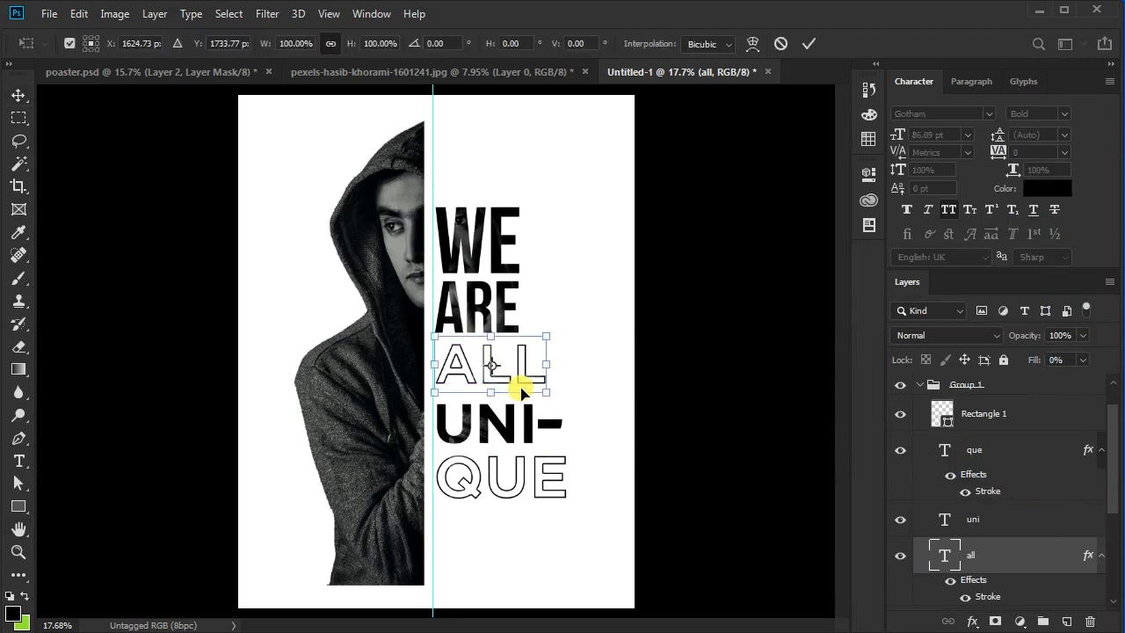
scroll(522, 403, up, 5)
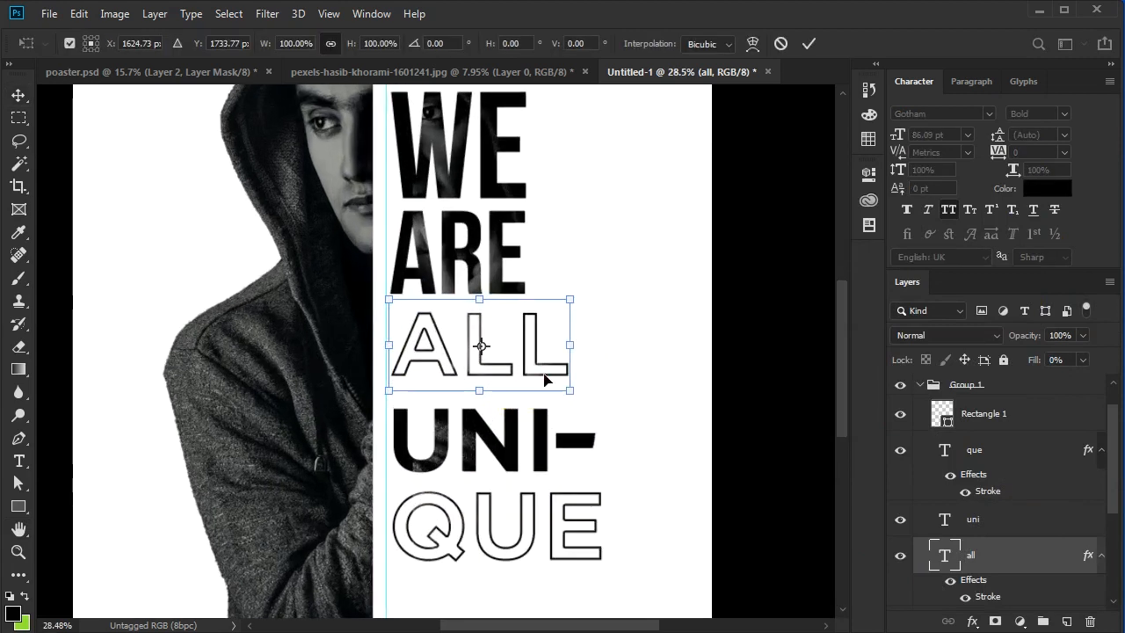
mouse_move(580, 406)
mouse_down()
mouse_move(620, 423)
mouse_move(562, 406)
mouse_up()
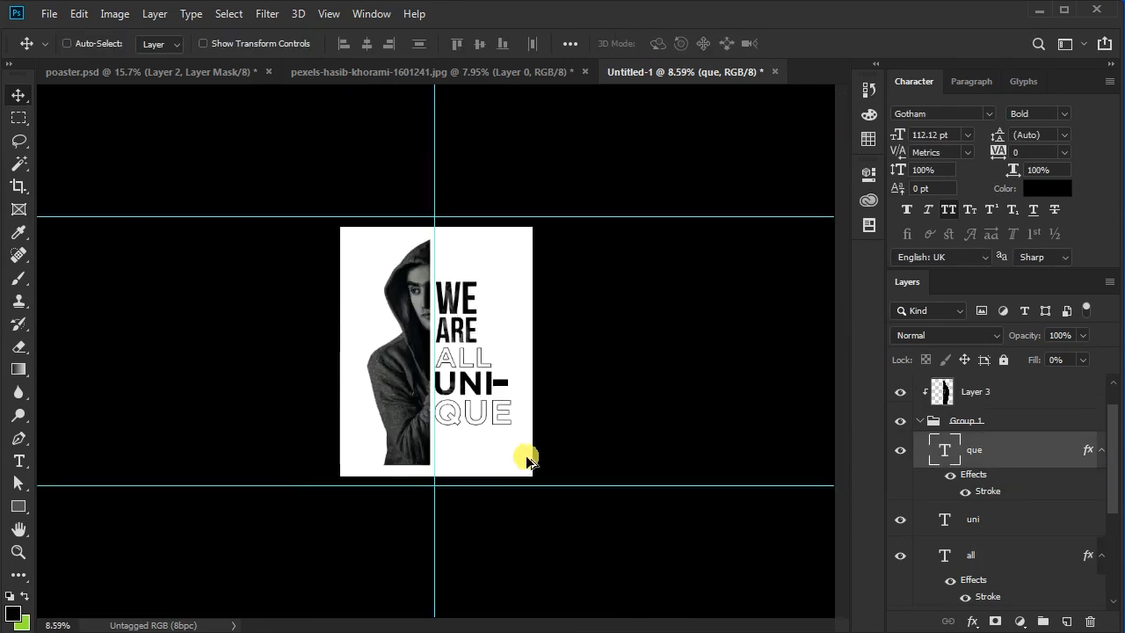
- Hide the guides on the poster canvas
scroll(522, 430, down, 3)
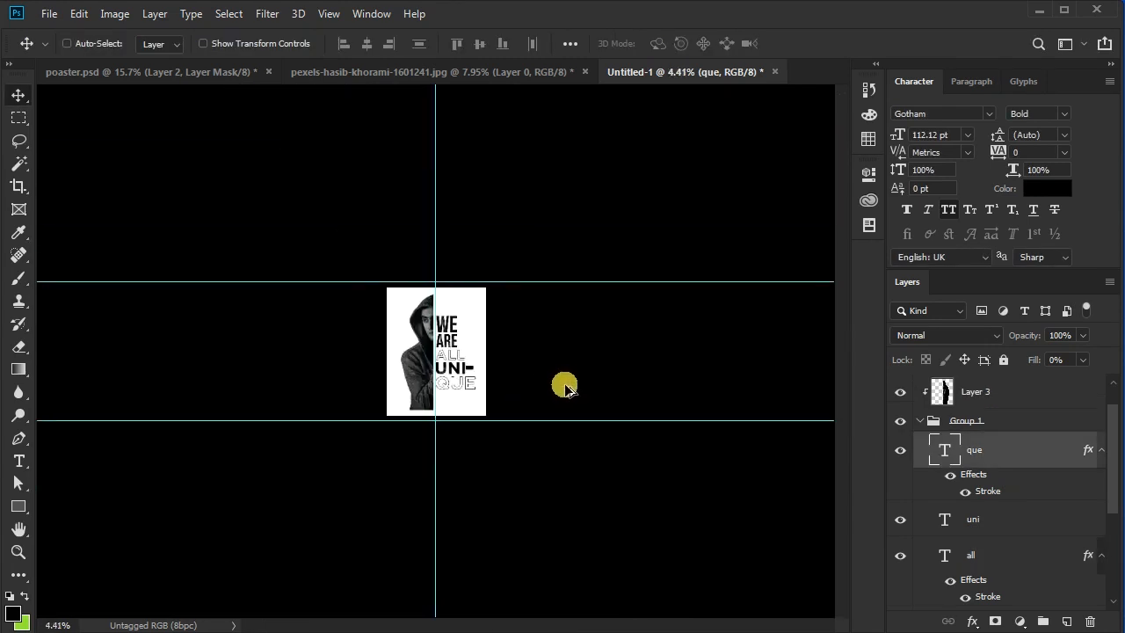
scroll(460, 445, up, 5)
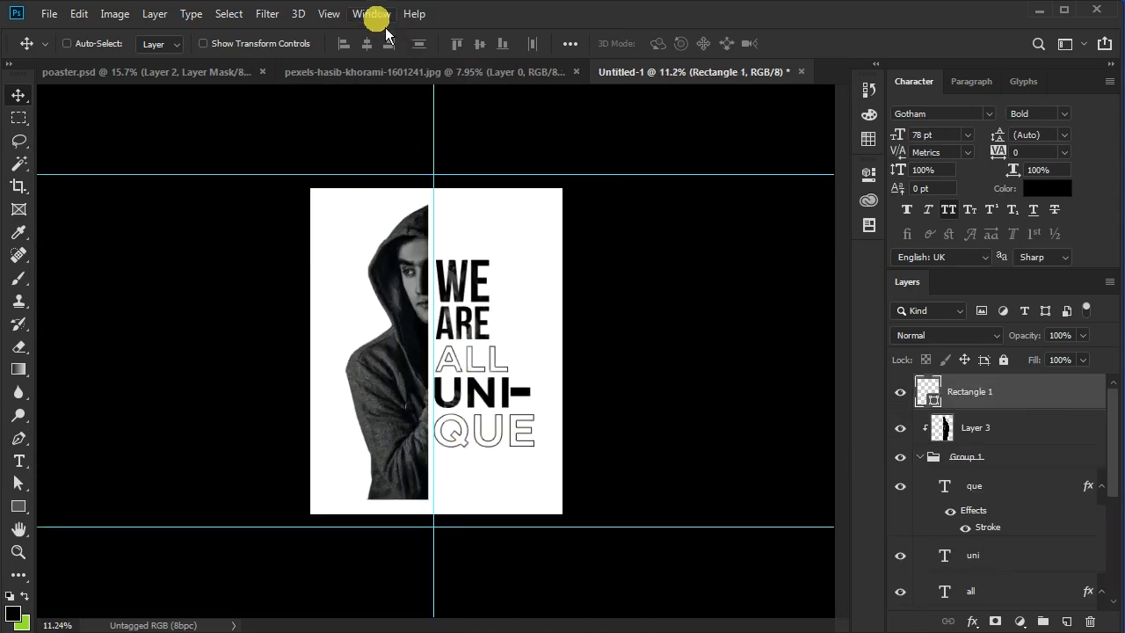
click(337, 18)
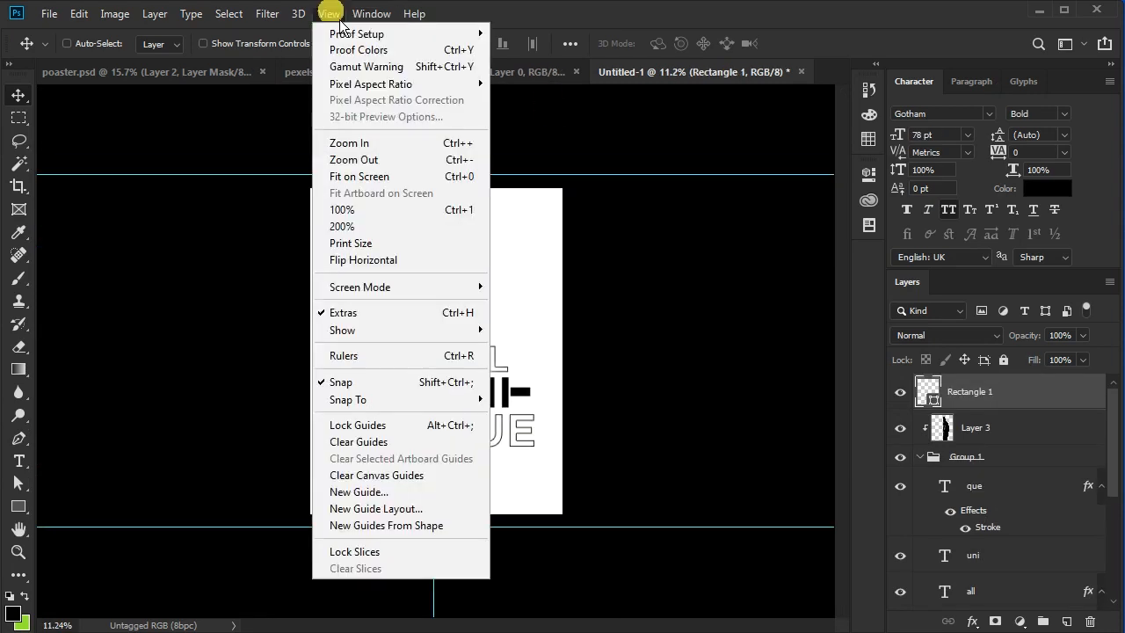
mouse_move(417, 333)
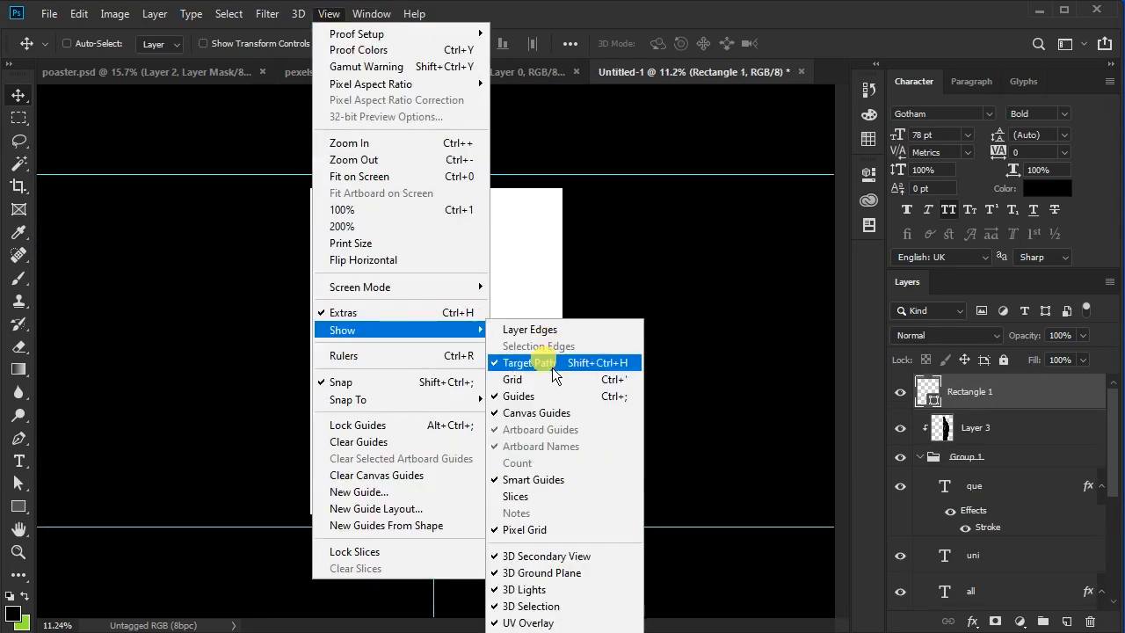
click(554, 397)
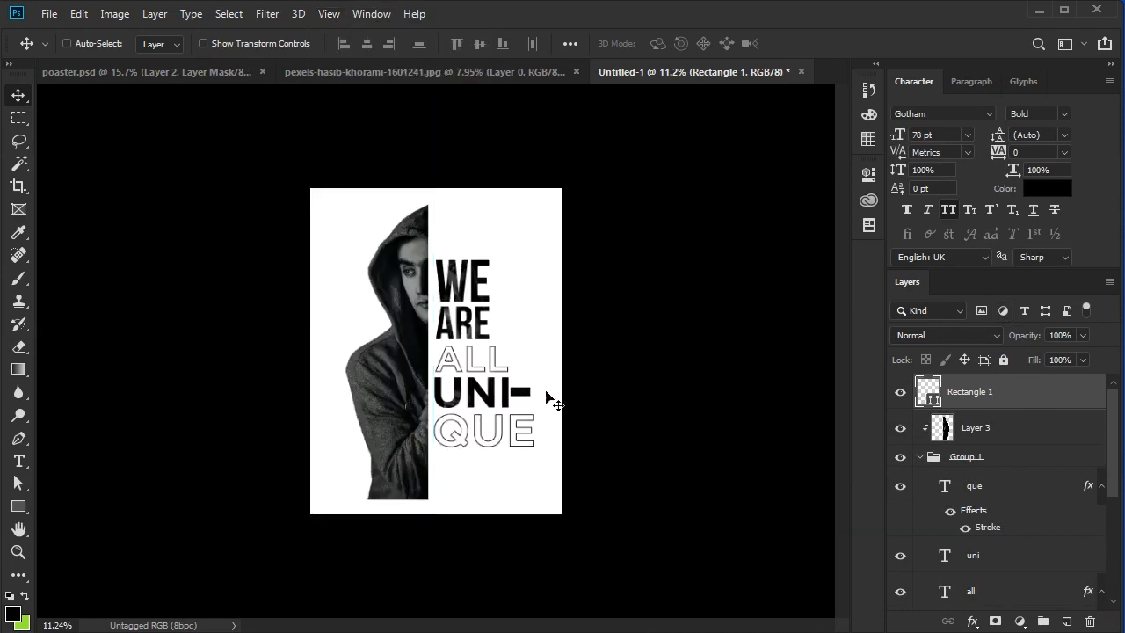
- Draw a narrow vertical rectangle about 52 by 3550 px over the hooded figure, spanning the poster's height
scroll(447, 465, up, 2)
click(21, 506)
mouse_move(383, 141)
mouse_down()
mouse_move(402, 341)
mouse_move(407, 572)
mouse_move(395, 571)
mouse_up()
scroll(388, 385, up, 2)
scroll(379, 378, up, 1)
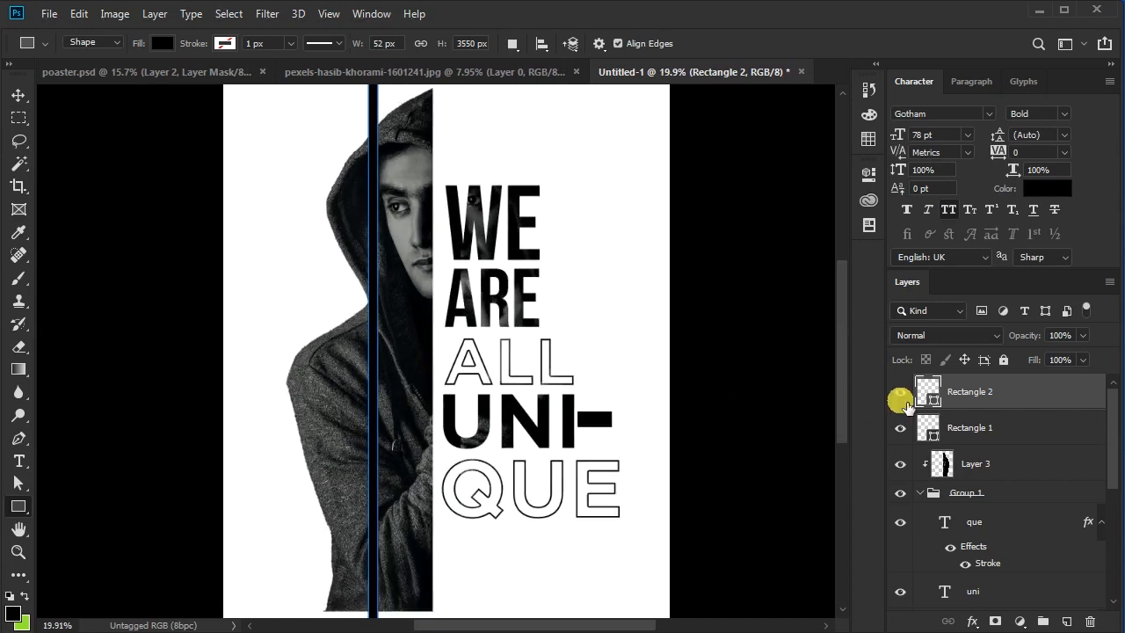
- Fill the vertical stripe with ff0000 and set its blend mode to Subtract
double_click(934, 396)
text(ff0000)
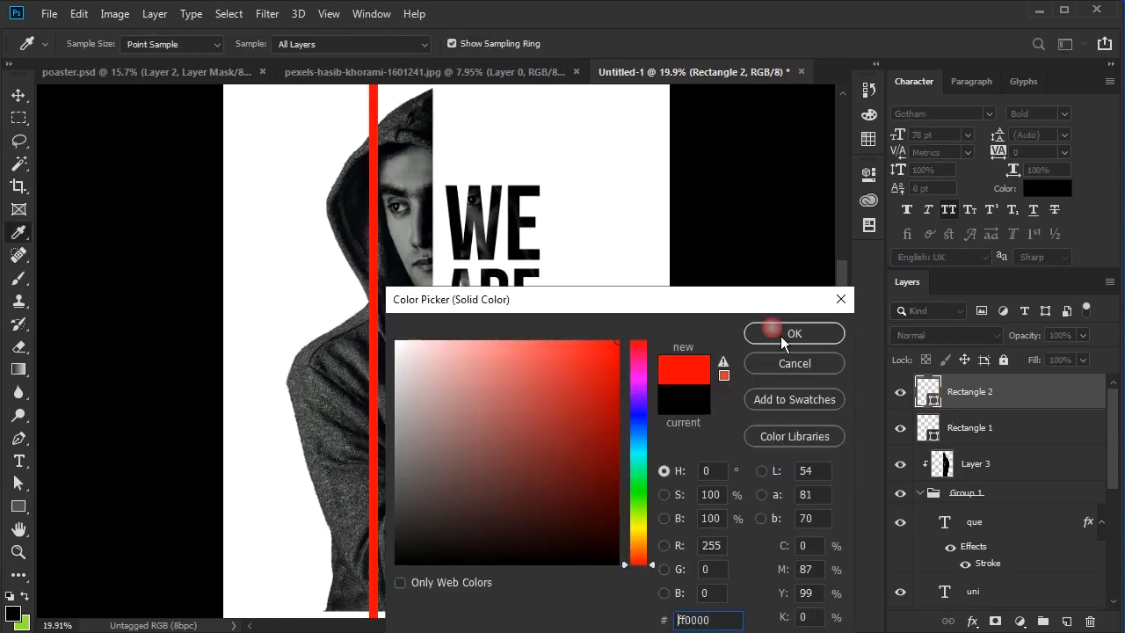
click(795, 333)
click(967, 336)
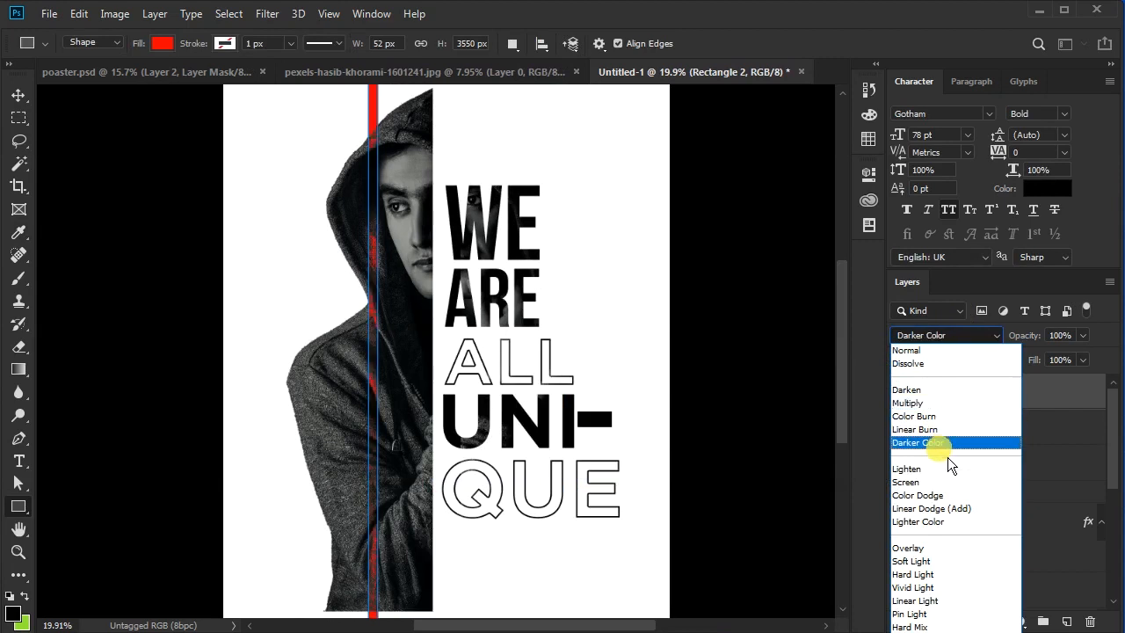
click(948, 632)
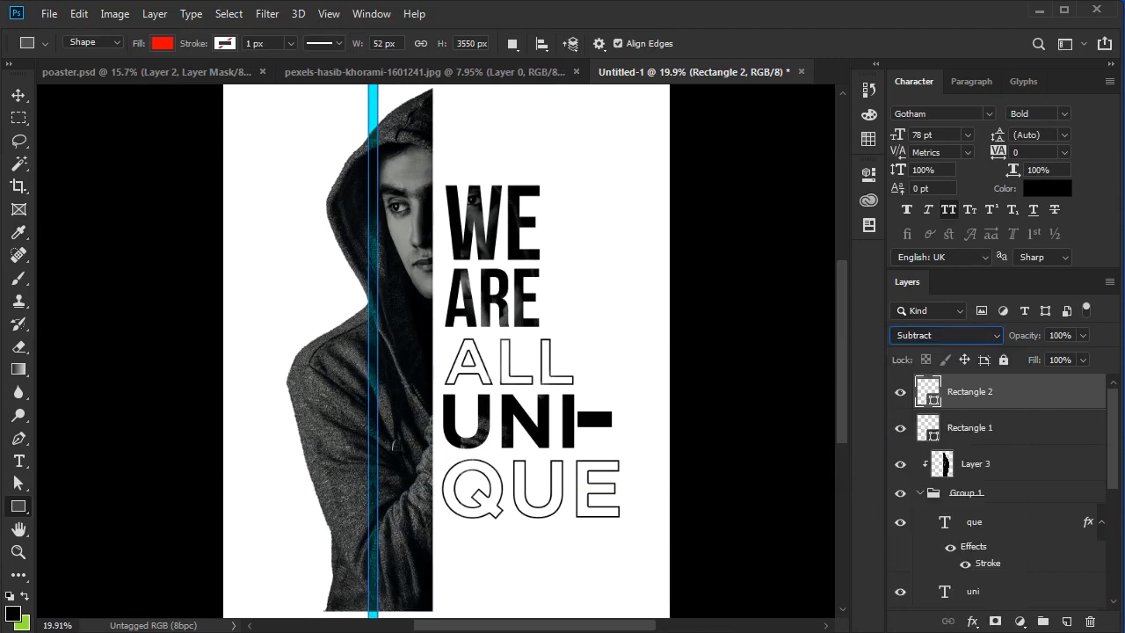
- Move the vertical stripe right across the figure, closer to the portrait's cut edge
click(23, 93)
mouse_move(405, 281)
mouse_down()
mouse_move(422, 250)
mouse_move(395, 253)
mouse_move(429, 248)
mouse_move(411, 299)
mouse_up()
scroll(412, 298, down, 3)
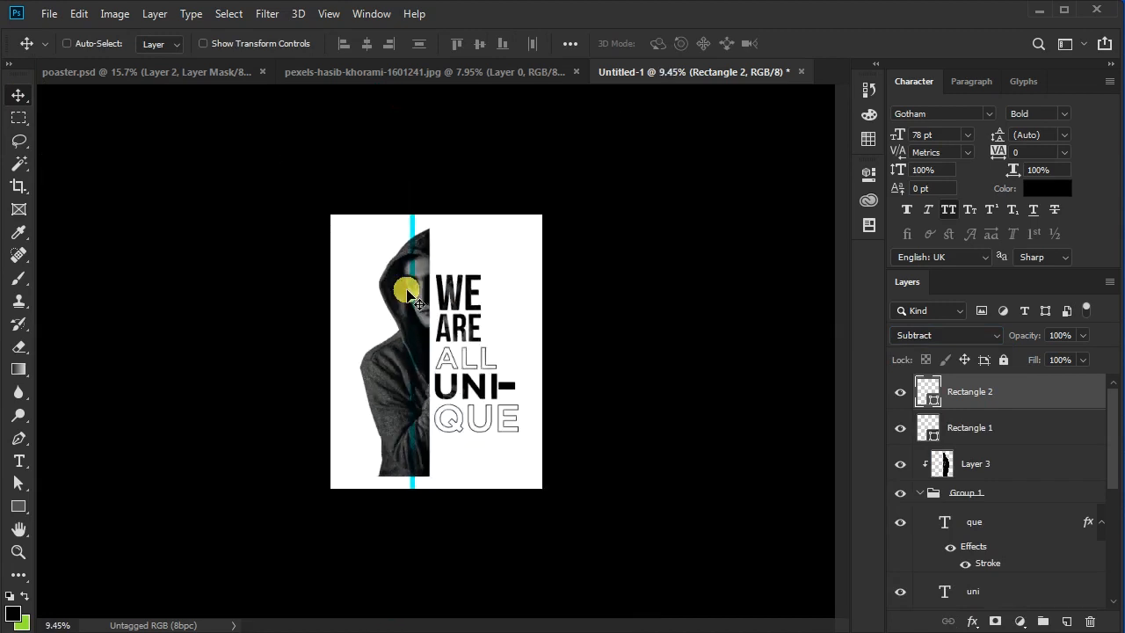
- Duplicate the narrow vertical stripe toward the figure's outer side and widen the copy to 275%
scroll(377, 322, up, 6)
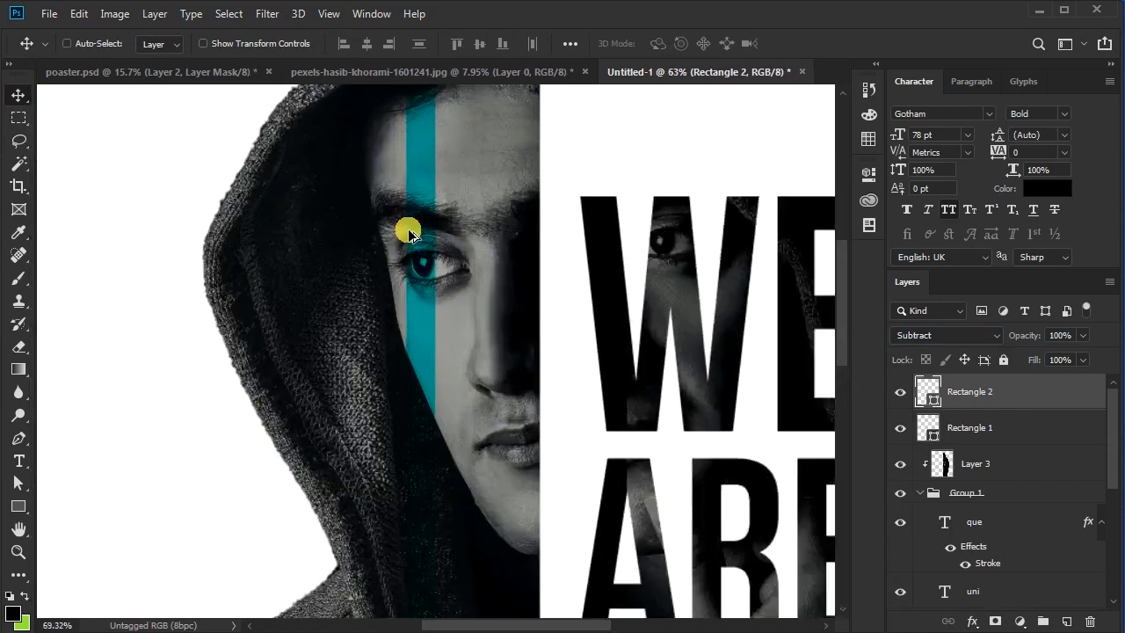
scroll(410, 232, down, 3)
drag(410, 284, 317, 353)
key(ctrl+t)
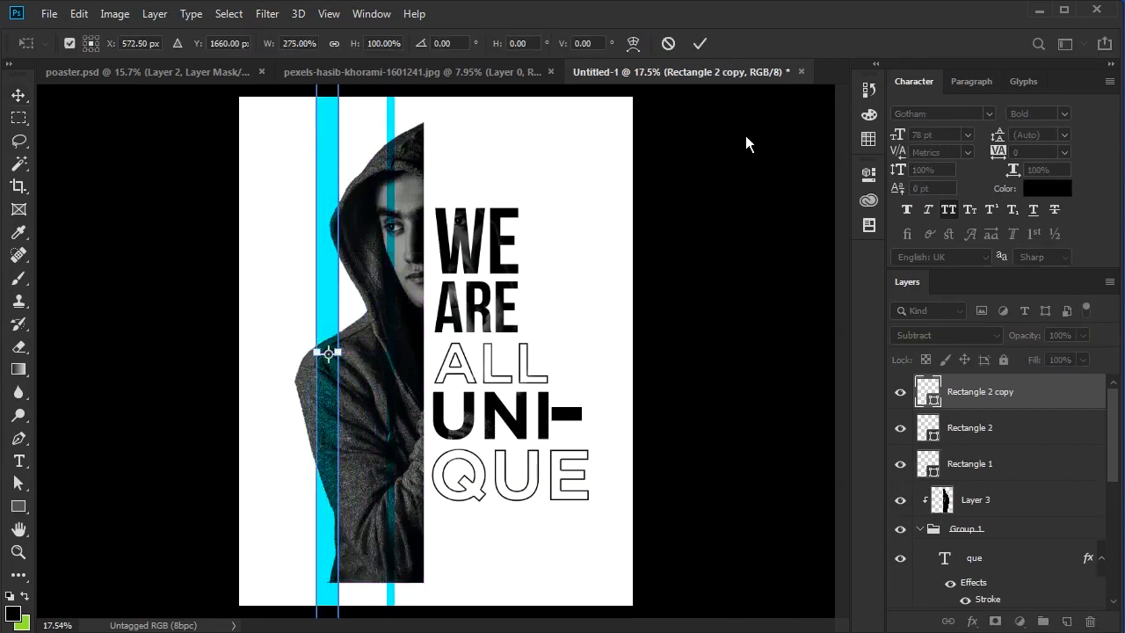
click(707, 43)
- Shift the wide stripe slightly right so it overlaps the outer edge of the hood
scroll(365, 242, up, 2)
drag(310, 306, 313, 302)
scroll(341, 211, down, 3)
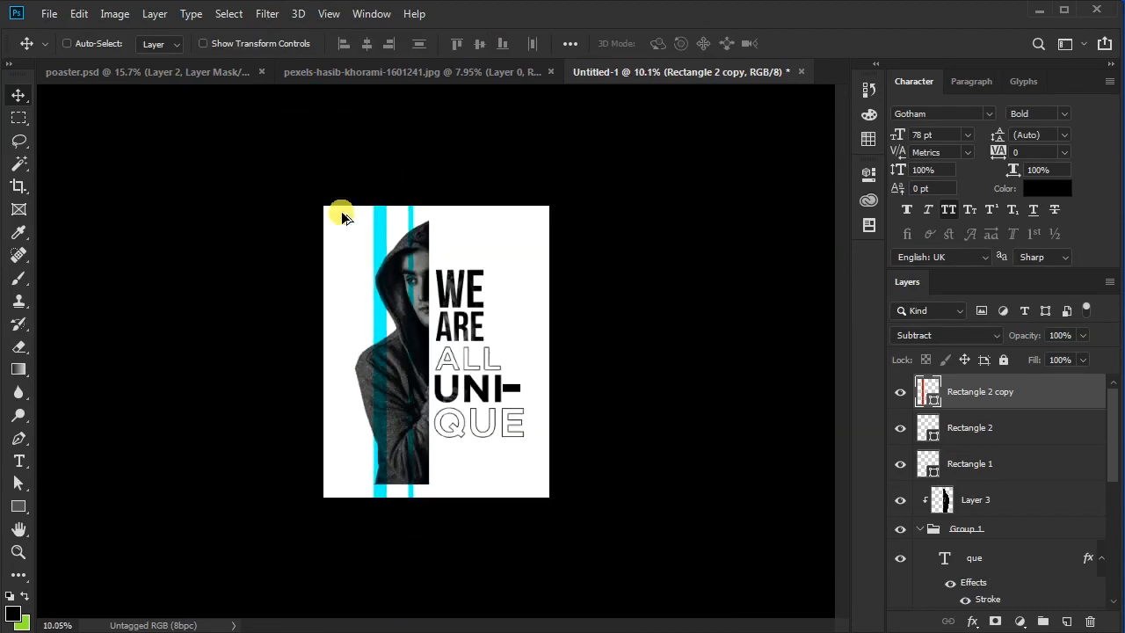
scroll(436, 417, up, 2)
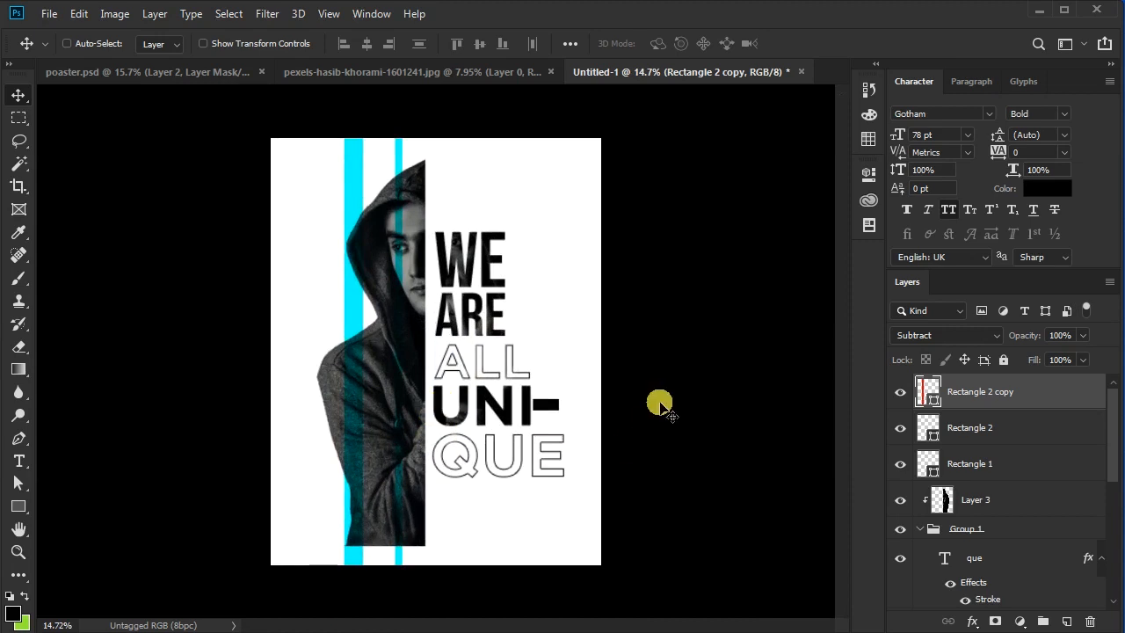
scroll(477, 284, down, 1)
scroll(727, 333, up, 2)
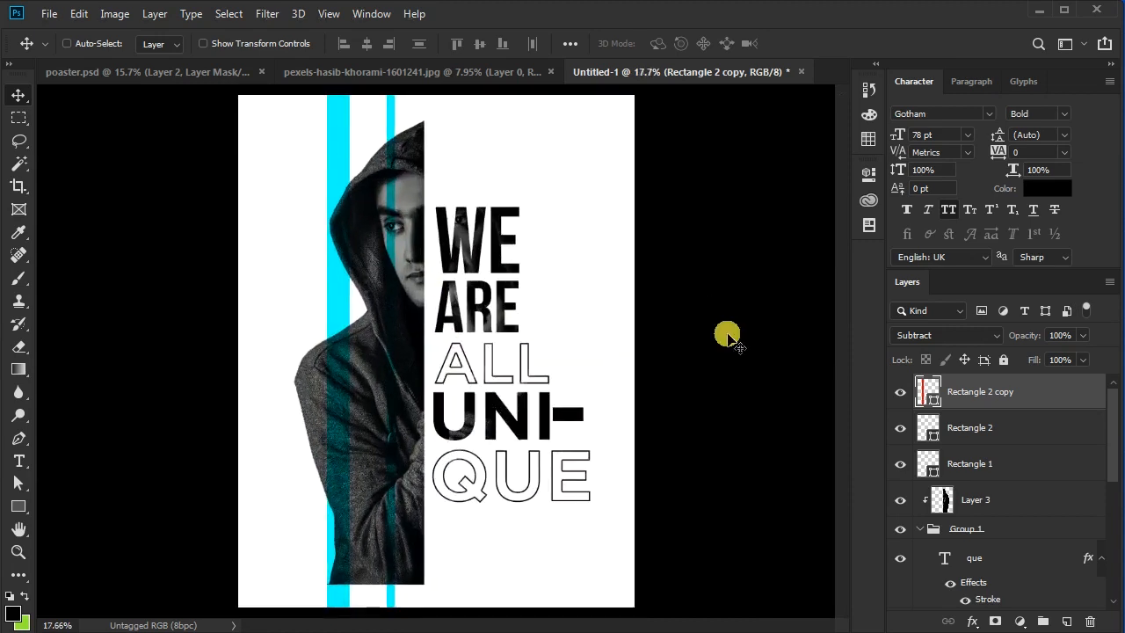
- Sample the stripe's cyan as the foreground color and draw a 441 px circle above the "WE" text
drag(22, 509, 81, 548)
click(12, 613)
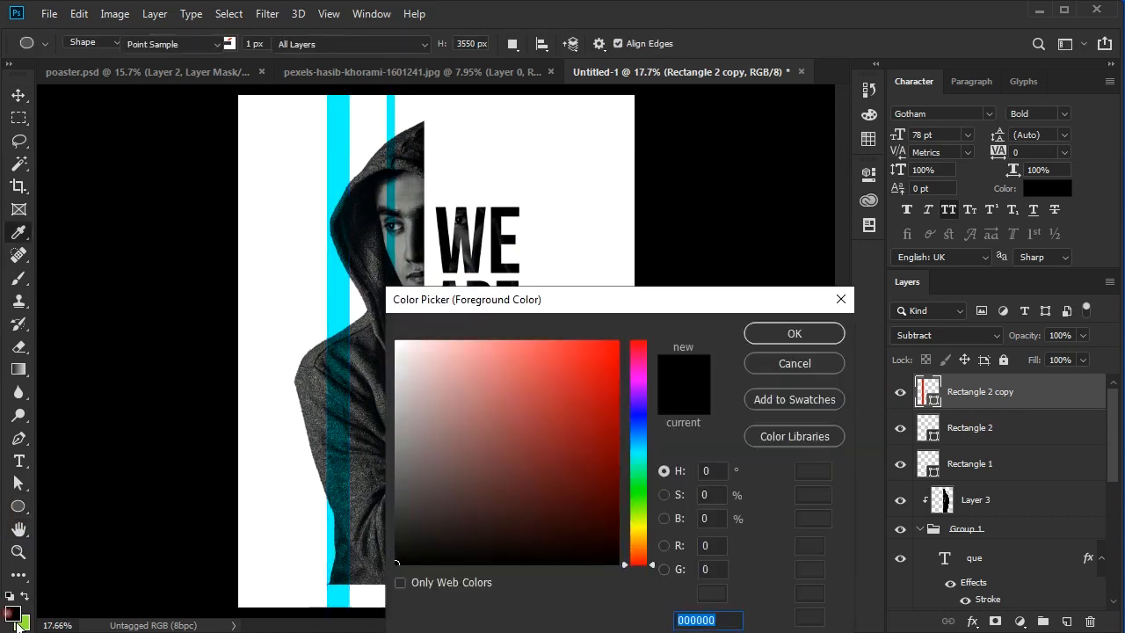
click(329, 146)
click(776, 324)
drag(526, 135, 607, 234)
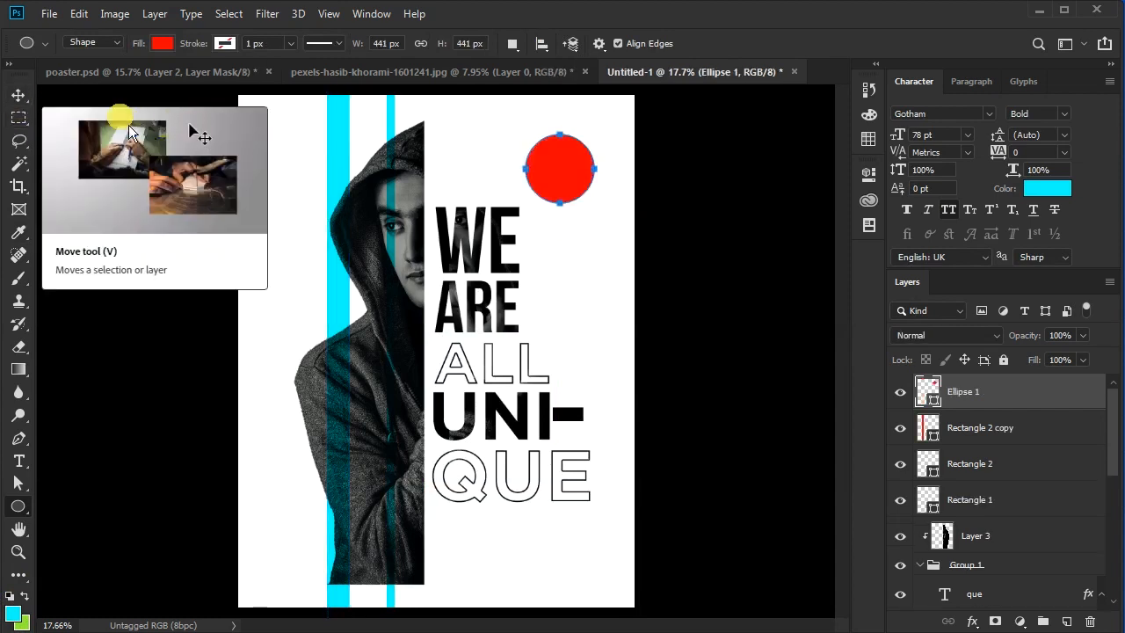
- Fill the circle with the stripes' cyan, 00ffff
click(18, 95)
double_click(933, 400)
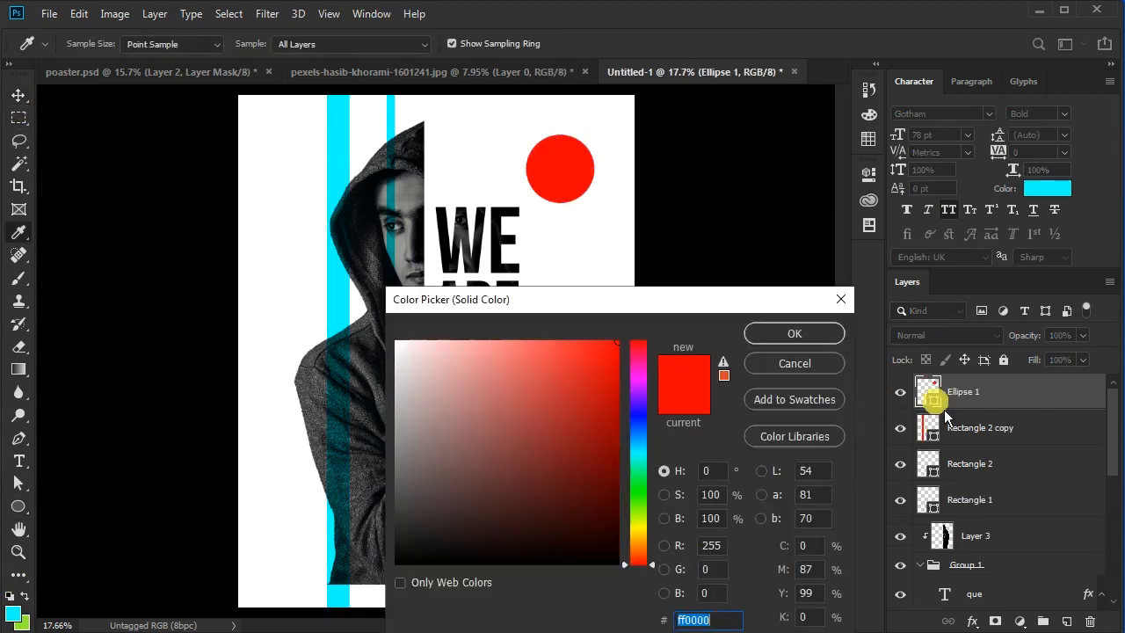
click(343, 130)
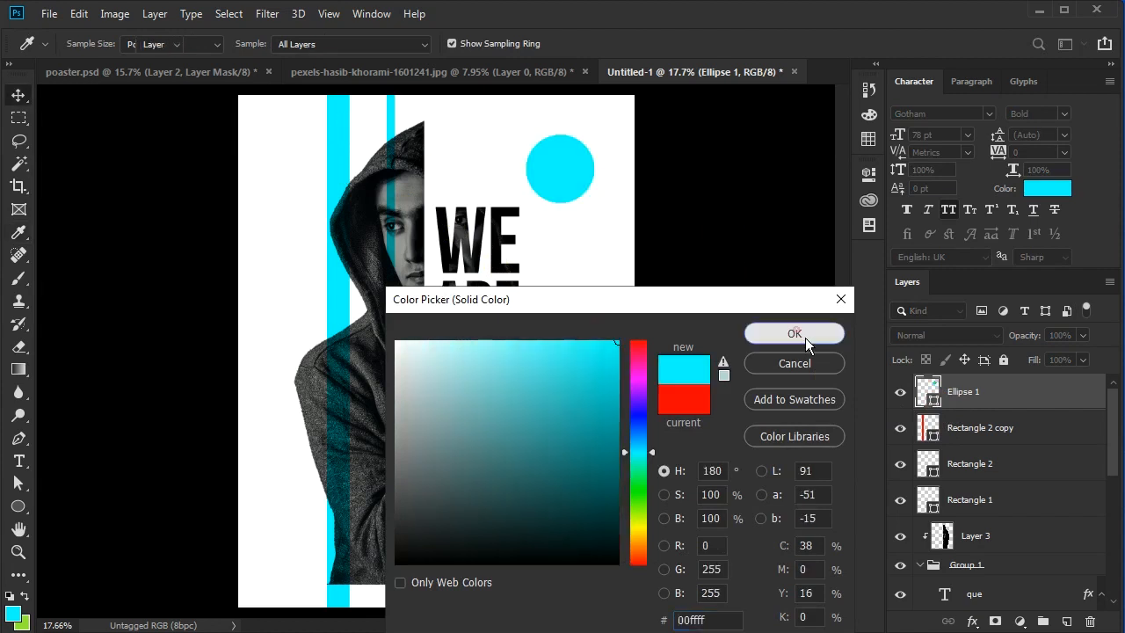
click(801, 335)
scroll(1009, 533, down, 1)
scroll(978, 536, up, 1)
- Collapse Group 1, place the circle's layer below it, and move the circle partly behind the "WE" text
click(919, 566)
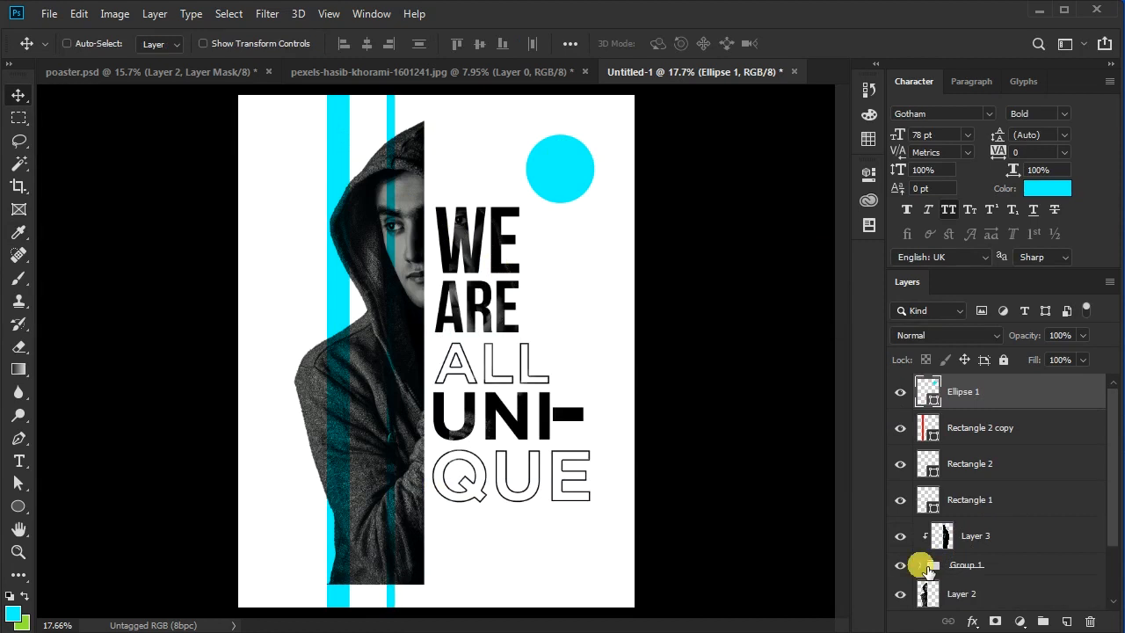
drag(983, 407, 945, 574)
drag(562, 186, 536, 187)
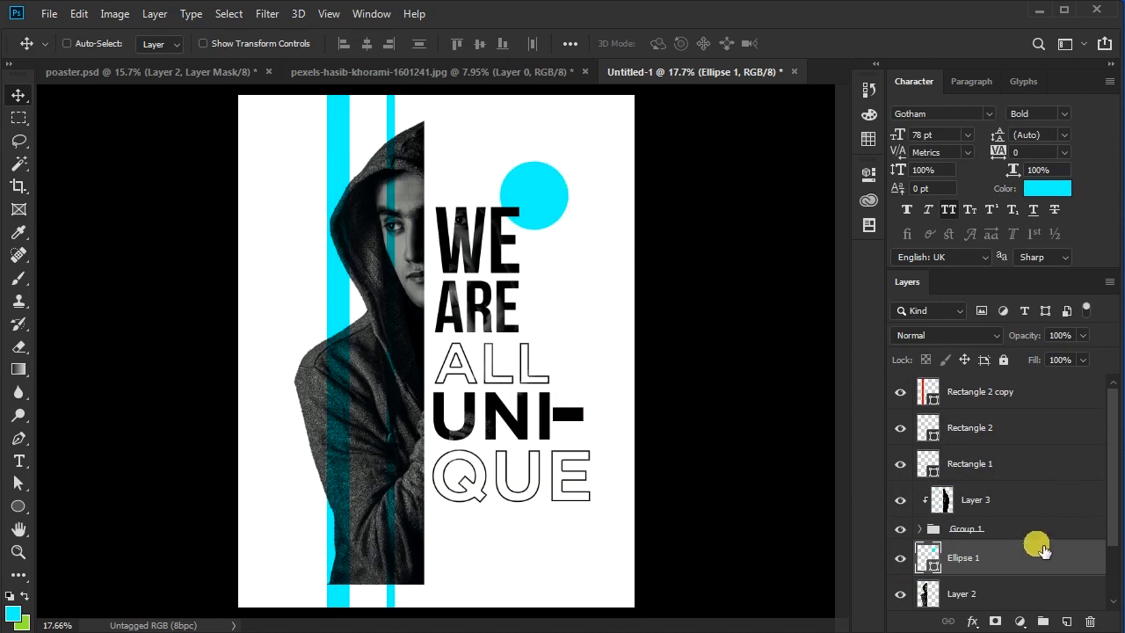
- Duplicate the cyan circle above all other layers and scale the copy to 39.68%
drag(1029, 570, 1011, 393)
drag(587, 193, 587, 155)
key(ctrl+t)
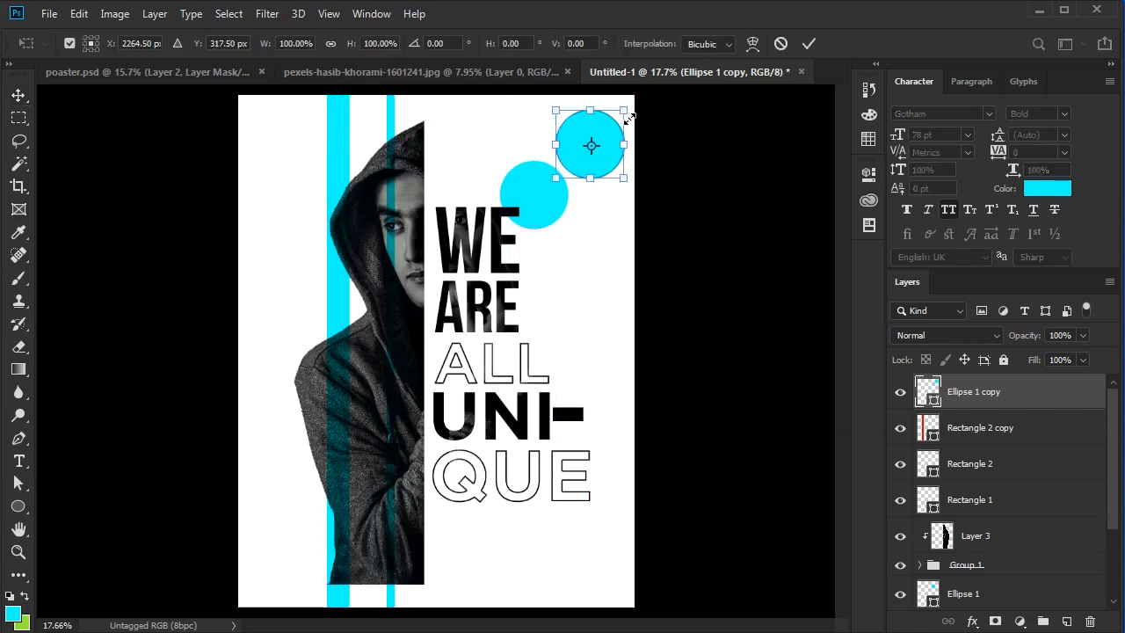
drag(627, 117, 586, 151)
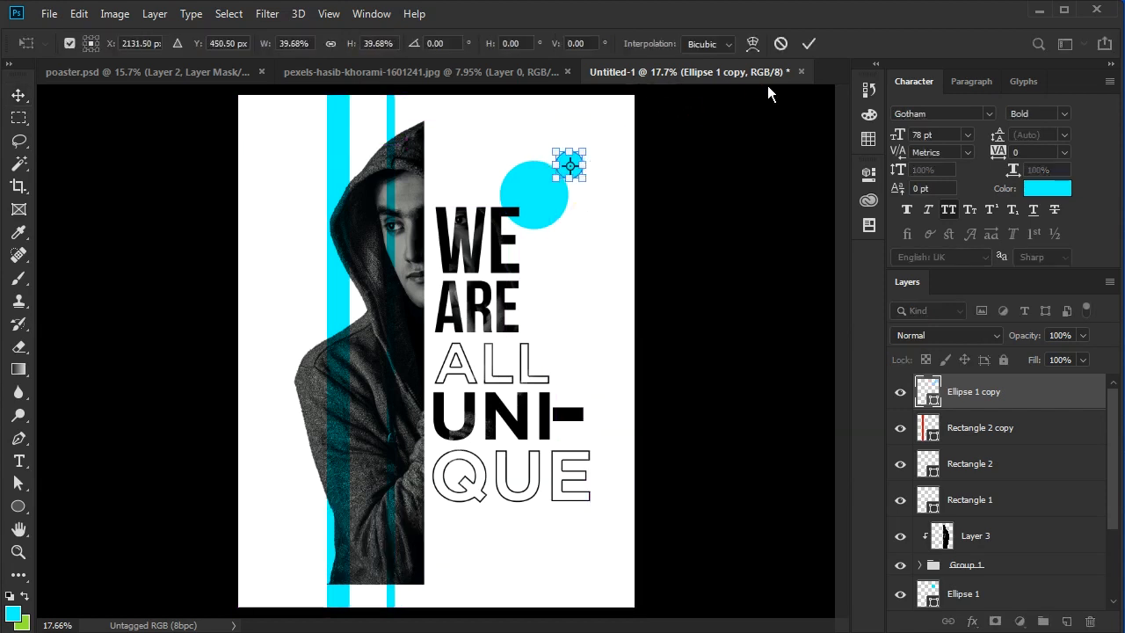
- Position the small circle above and to the right of the large one, clear of its edge
scroll(641, 121, up, 5)
drag(484, 189, 594, 153)
scroll(420, 220, down, 5)
scroll(583, 252, down, 5)
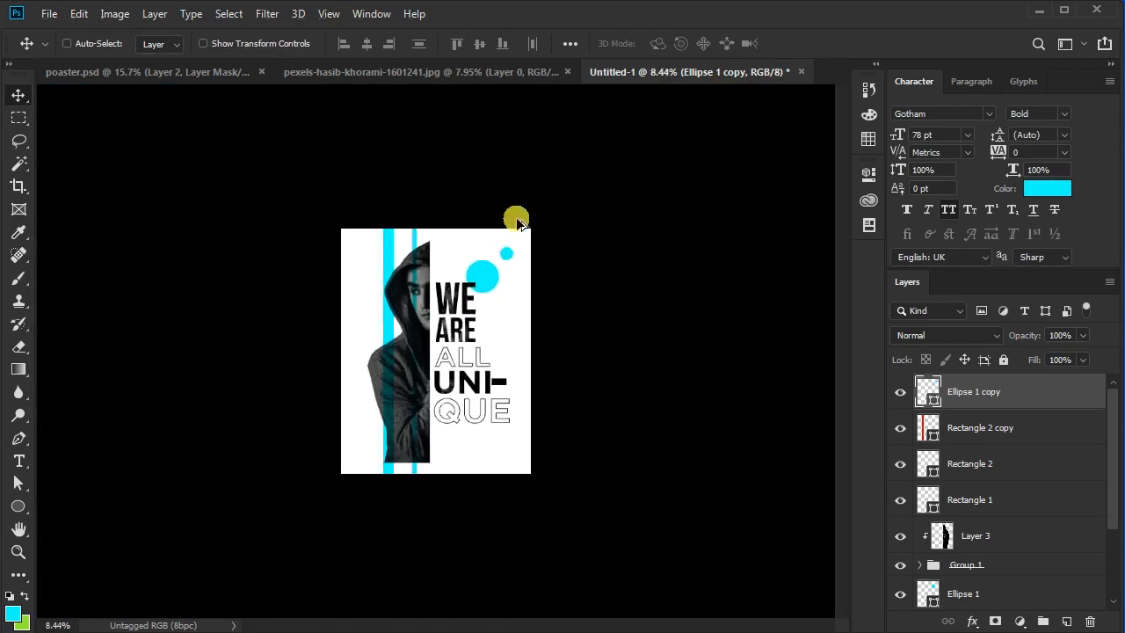
- Draw an ellipse about 977 by 988 px over the figure's lower end, extending past the poster's bottom edge
scroll(548, 521, up, 4)
scroll(522, 490, up, 2)
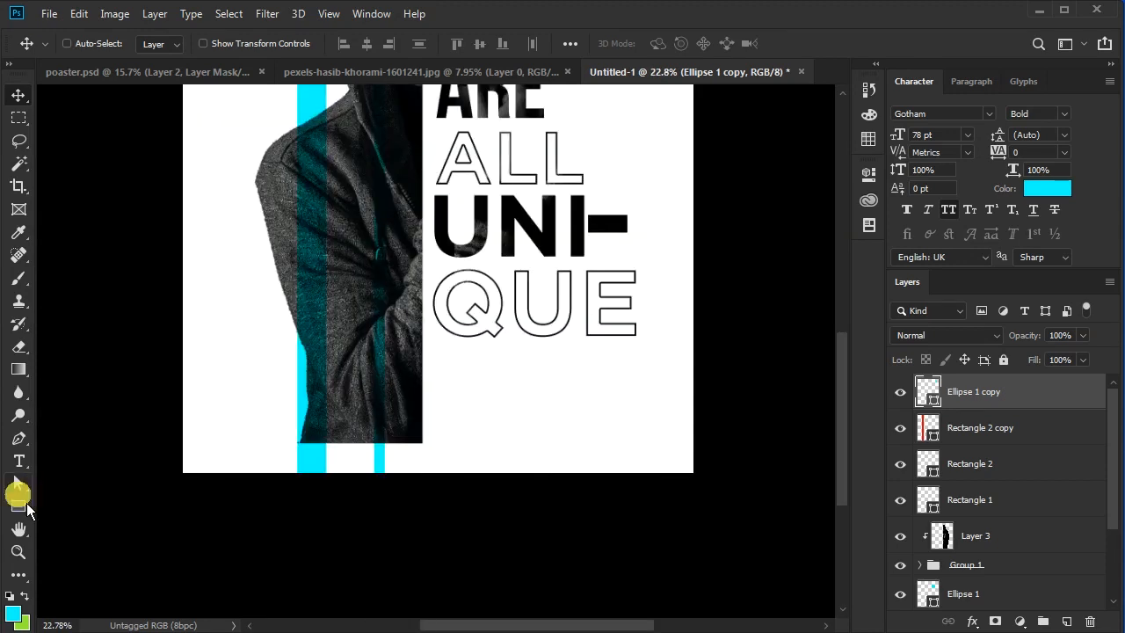
drag(28, 510, 76, 538)
drag(293, 443, 431, 580)
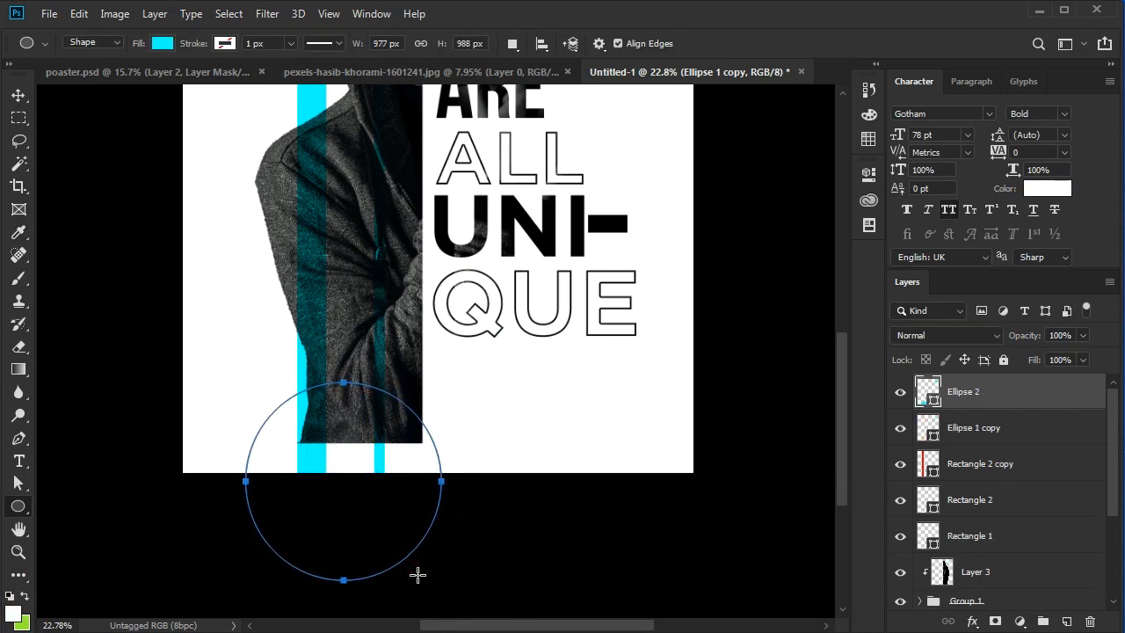
- Fill the large bottom ellipse with white to cut a curve into the figure, and fit the whole poster in view
double_click(928, 392)
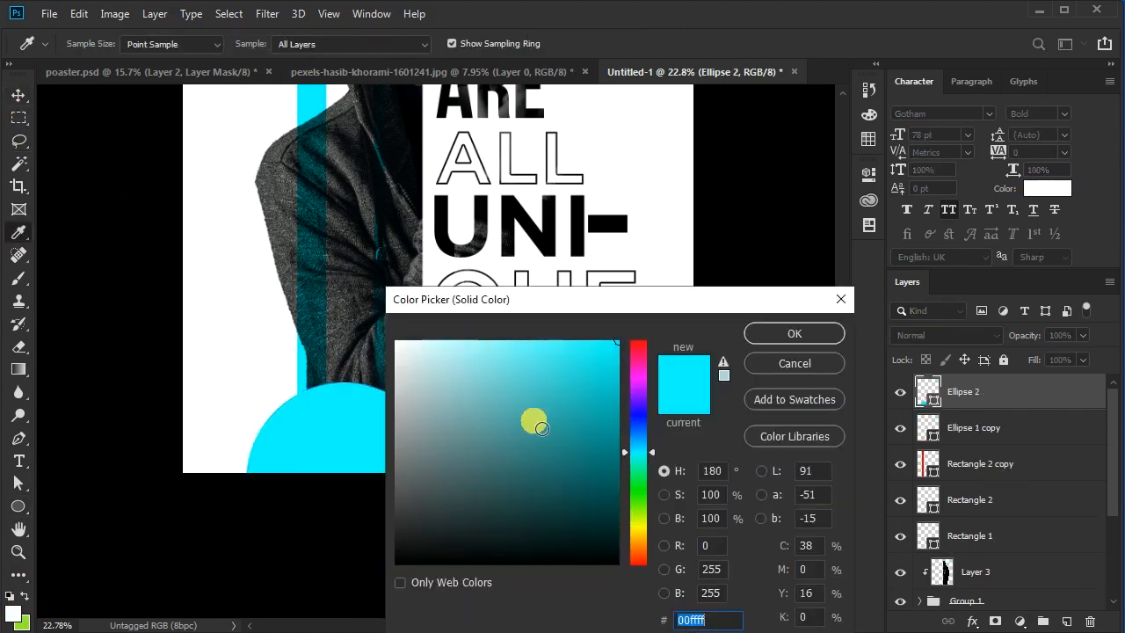
drag(400, 348, 392, 312)
click(786, 344)
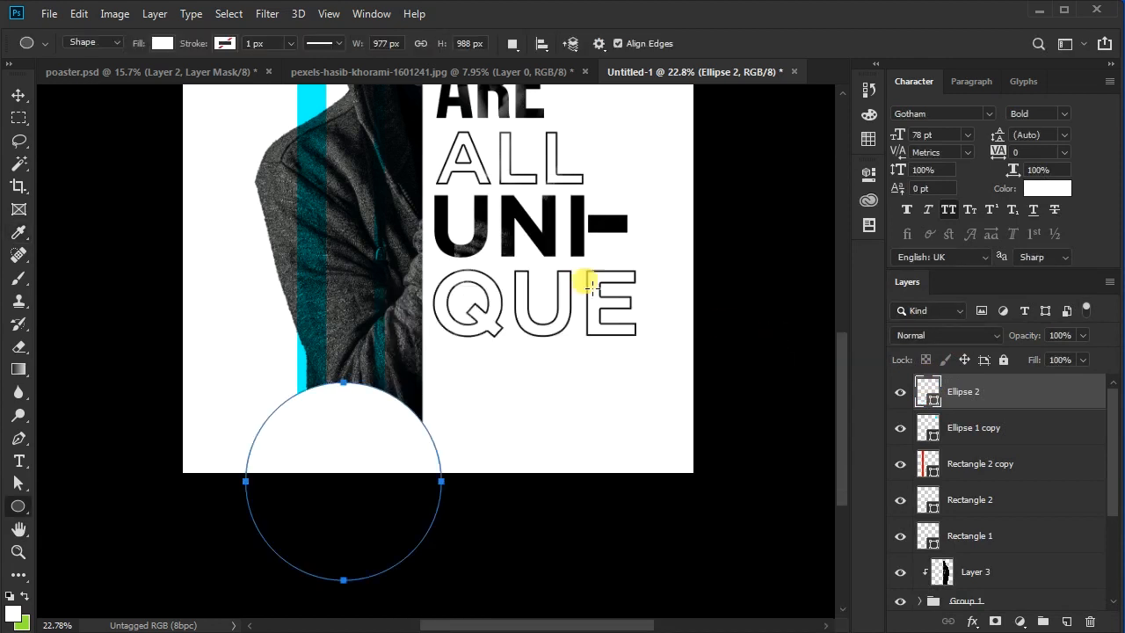
click(22, 118)
click(376, 353)
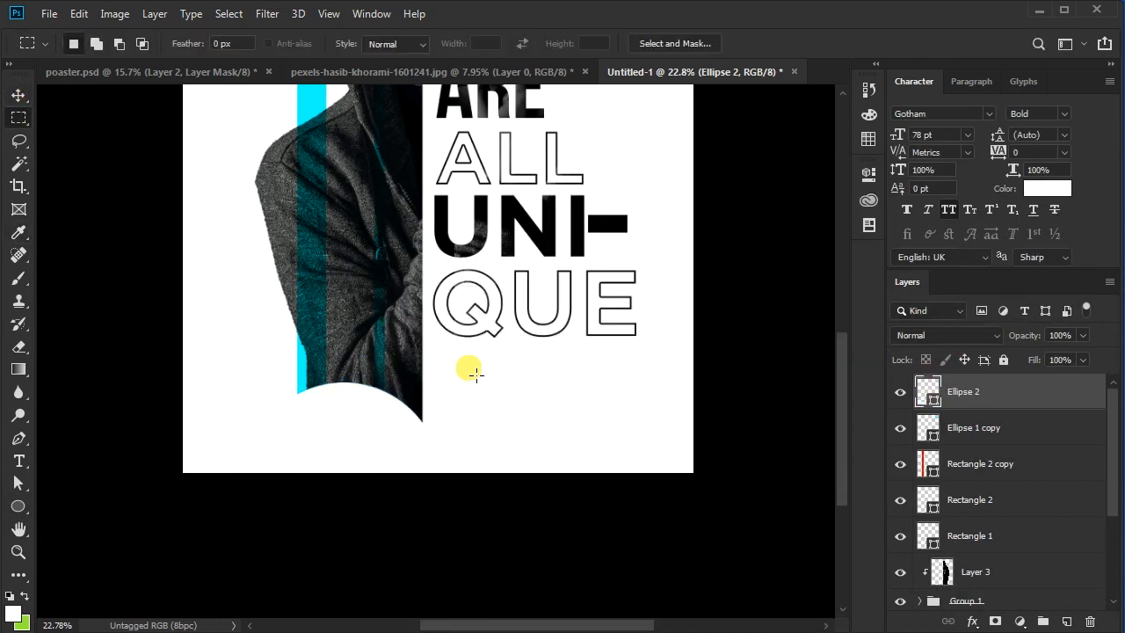
click(25, 93)
key(ctrl+0)
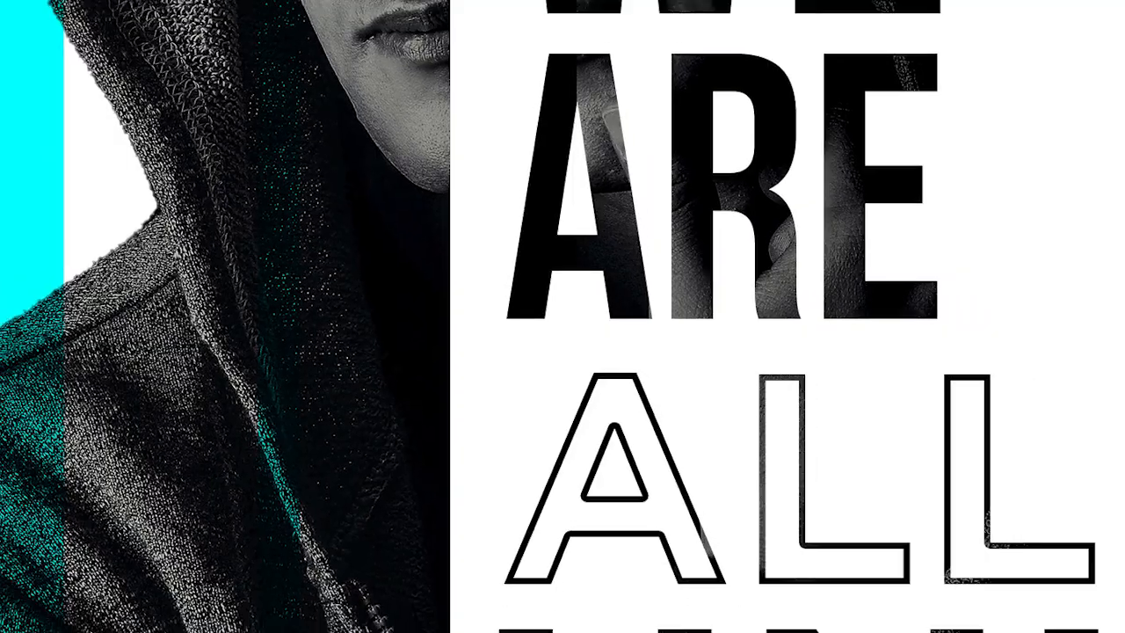